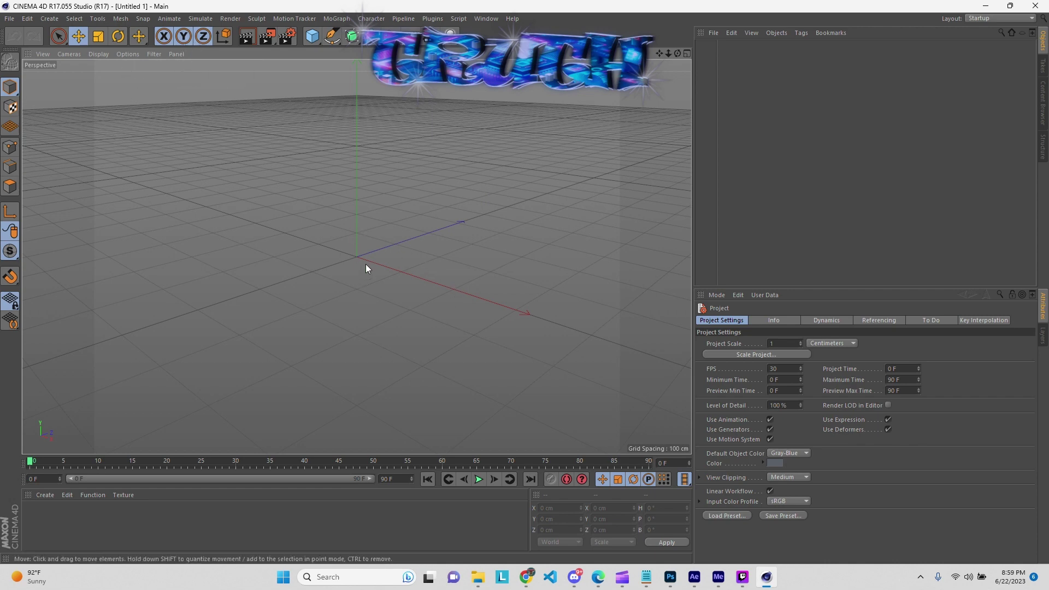
Orbit the empty Cinema 4D grid, then bring the Discord server window to the front
{"action": "left_click_drag", "start_coordinate": [385, 274], "coordinate": [516, 359], "text": "alt"}
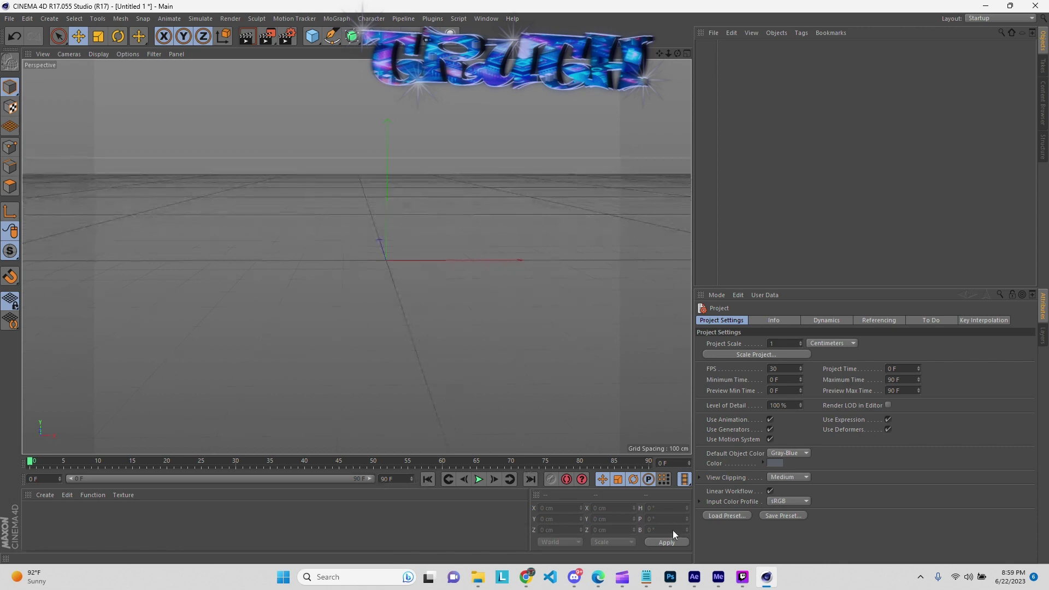
{"action": "left_click", "coordinate": [572, 583]}
Browse the discord-pfp, banner, starting-screen, sub-badges and social-overlay channels, then return to Cinema 4D
{"action": "scroll", "coordinate": [98, 372], "scroll_direction": "down", "scroll_amount": 6}
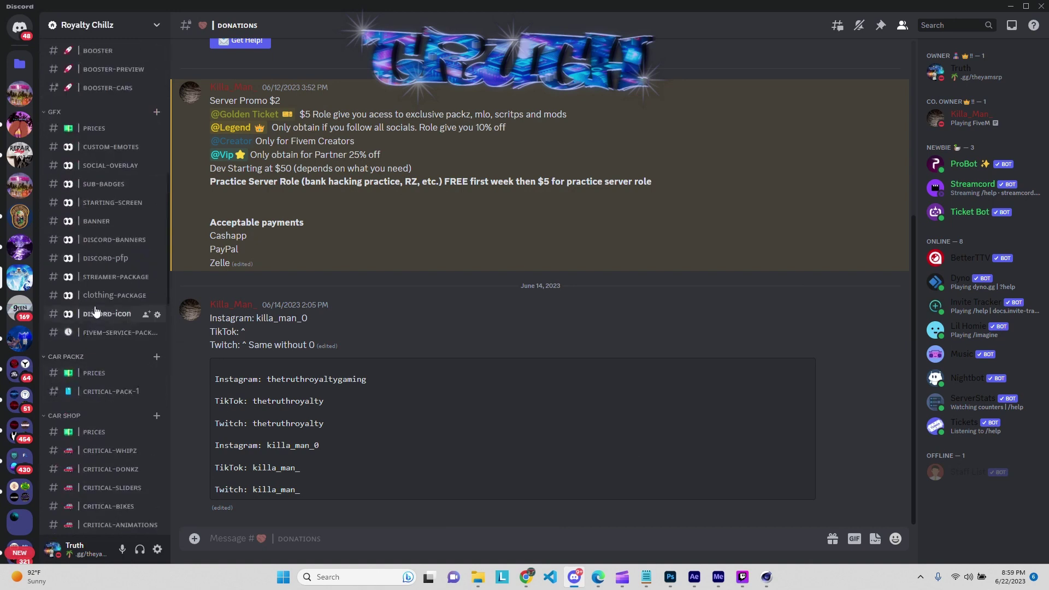
{"action": "left_click", "coordinate": [108, 263]}
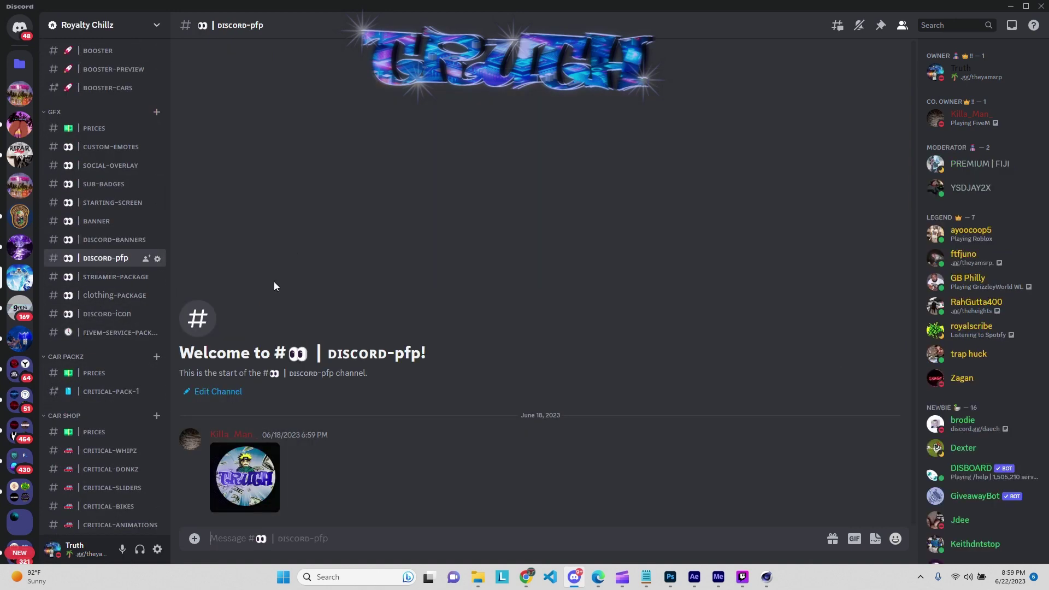
{"action": "left_click", "coordinate": [107, 221]}
{"action": "left_click", "coordinate": [109, 203]}
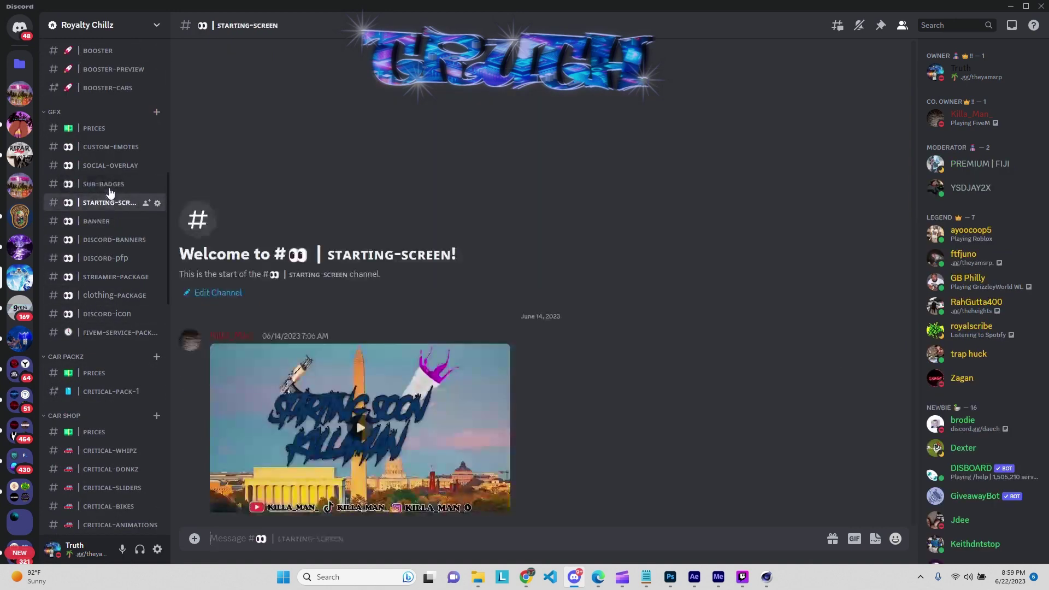
{"action": "left_click", "coordinate": [109, 184]}
{"action": "left_click", "coordinate": [106, 165]}
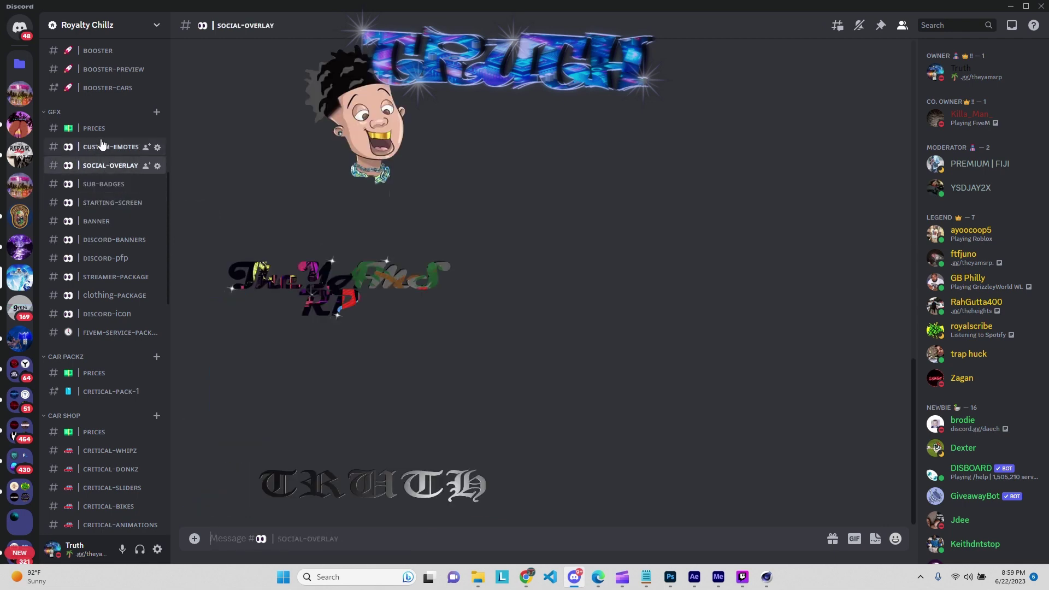
{"action": "scroll", "coordinate": [381, 310], "scroll_direction": "up", "scroll_amount": 5}
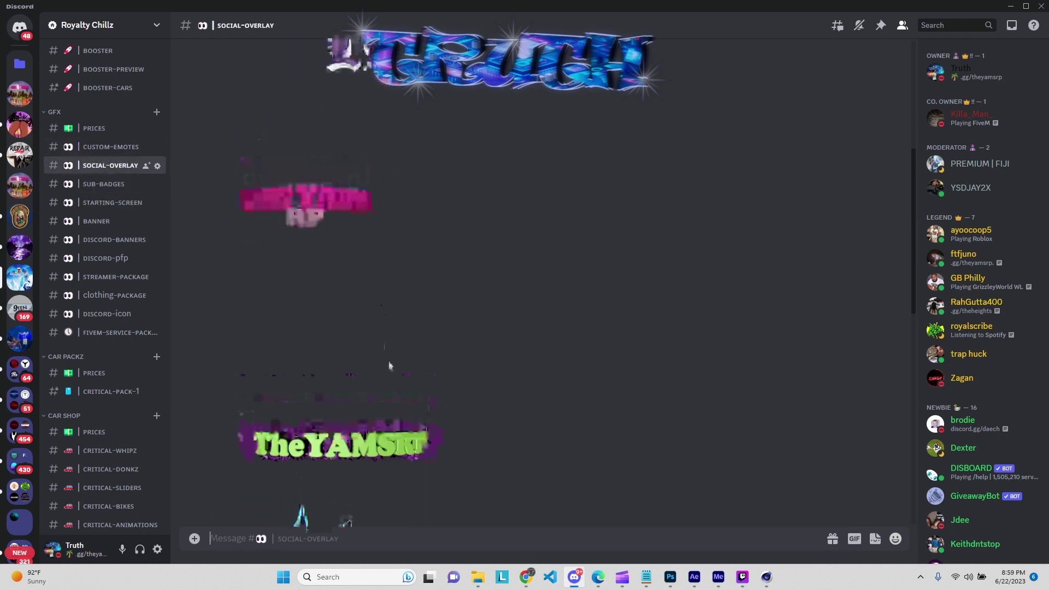
{"action": "scroll", "coordinate": [358, 309], "scroll_direction": "down", "scroll_amount": 15}
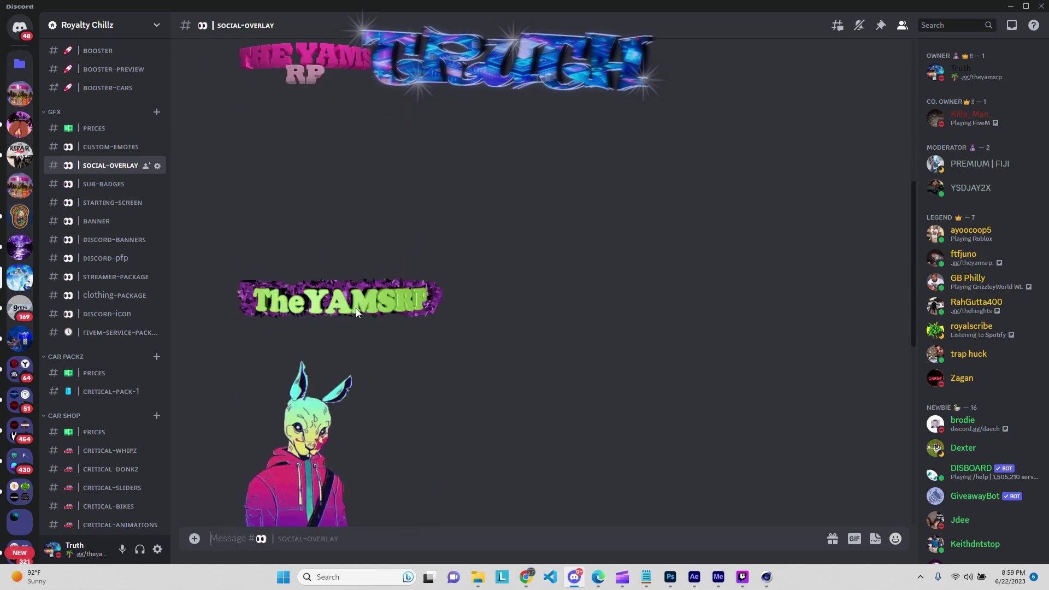
{"action": "mouse_move", "coordinate": [766, 577]}
{"action": "left_click", "coordinate": [729, 523]}
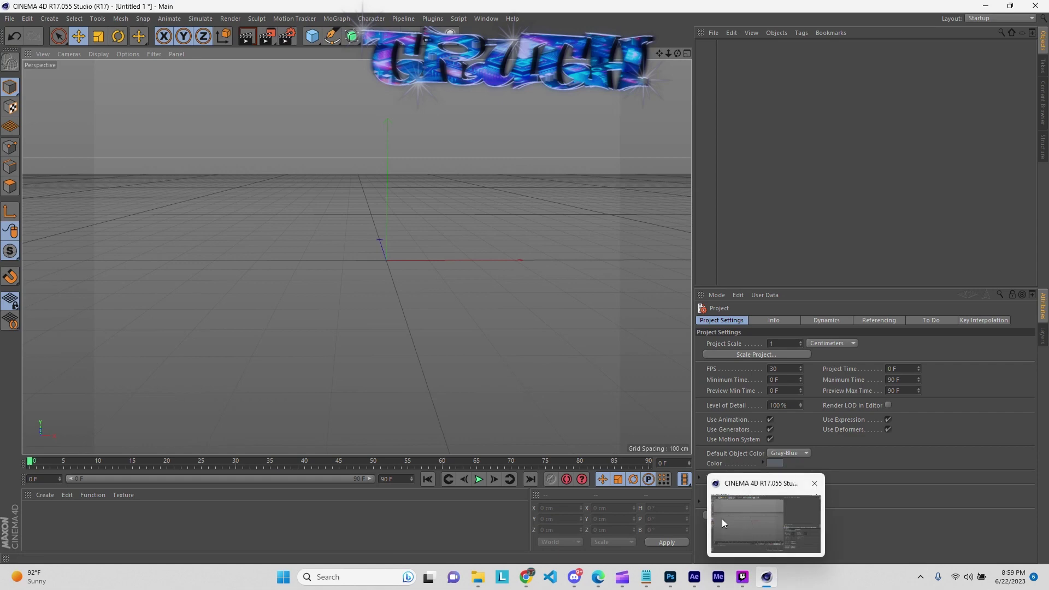
Create a MoGraph MoText reading 'Discord' and move it left and down from the origin
{"action": "mouse_move", "coordinate": [461, 283]}
{"action": "left_mouse_down", "text": "alt"}
{"action": "mouse_move", "coordinate": [447, 295]}
{"action": "mouse_move", "coordinate": [465, 298]}
{"action": "left_mouse_up", "text": "alt"}
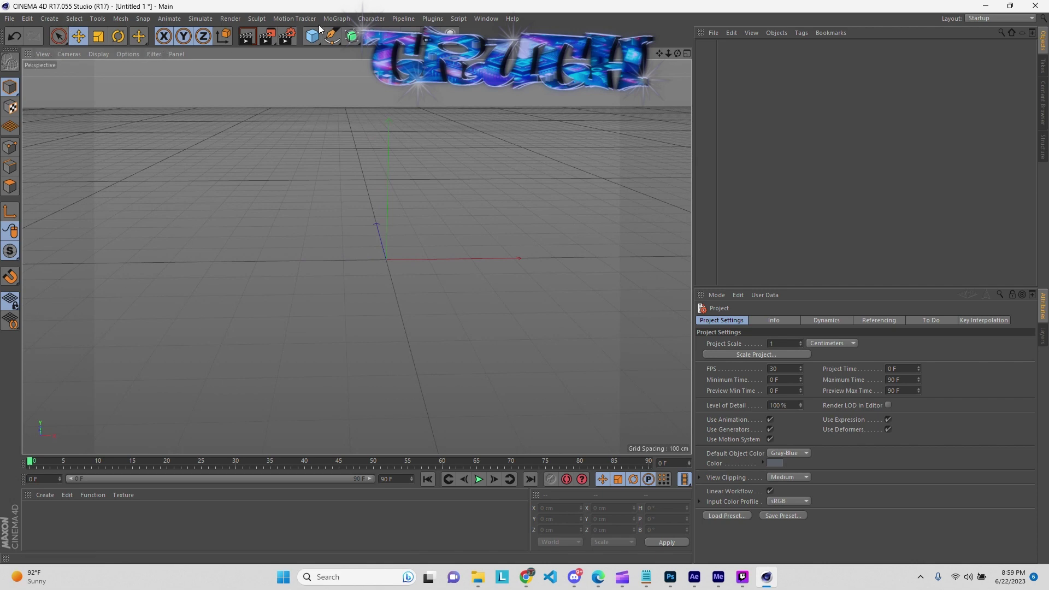
{"action": "left_click", "coordinate": [335, 18]}
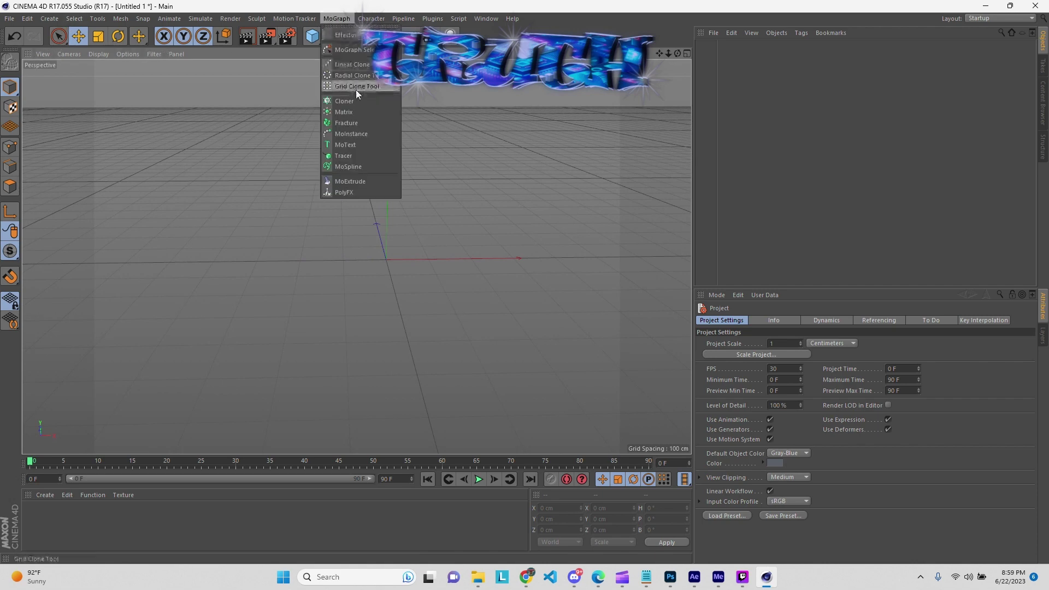
{"action": "left_click", "coordinate": [352, 146]}
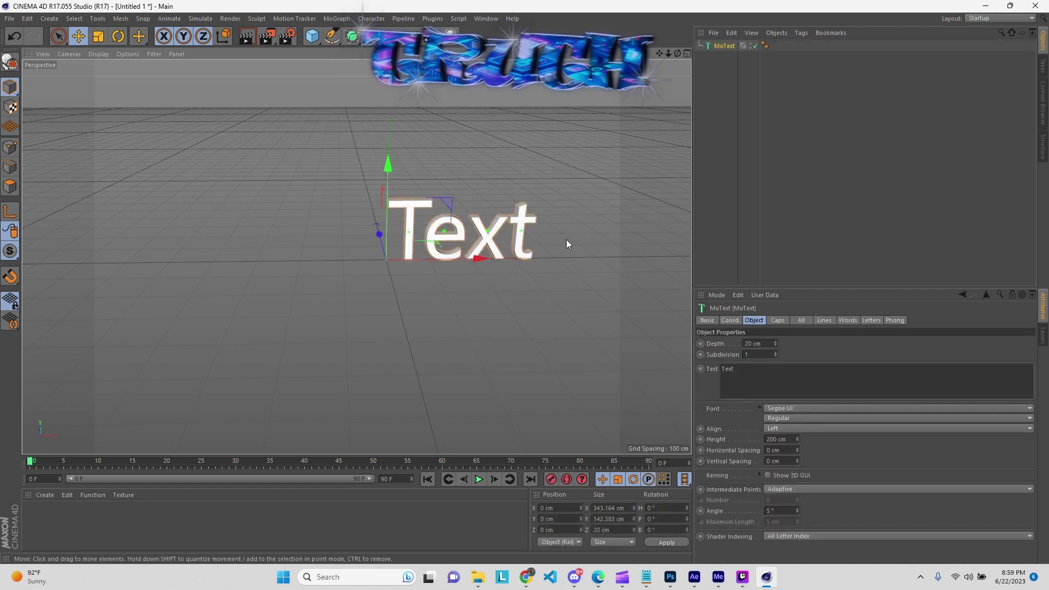
{"action": "mouse_move", "coordinate": [565, 265]}
{"action": "left_mouse_down", "text": "alt"}
{"action": "mouse_move", "coordinate": [547, 266]}
{"action": "mouse_move", "coordinate": [574, 260]}
{"action": "left_mouse_up", "text": "alt"}
{"action": "left_click_drag", "start_coordinate": [737, 372], "coordinate": [719, 371]}
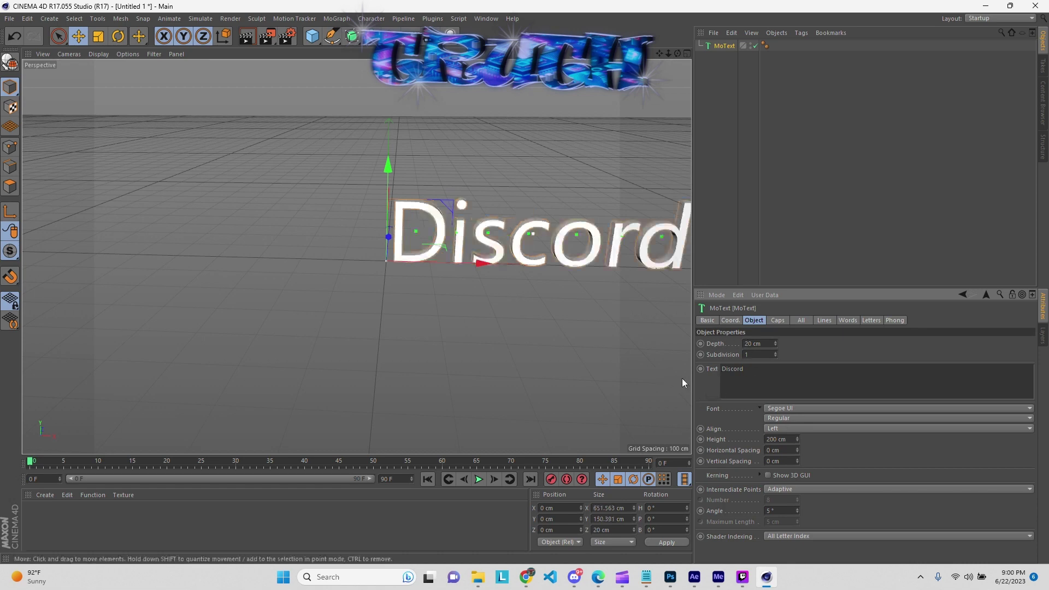
{"action": "left_click_drag", "start_coordinate": [519, 333], "coordinate": [435, 312]}
{"action": "left_click_drag", "start_coordinate": [384, 252], "coordinate": [398, 293]}
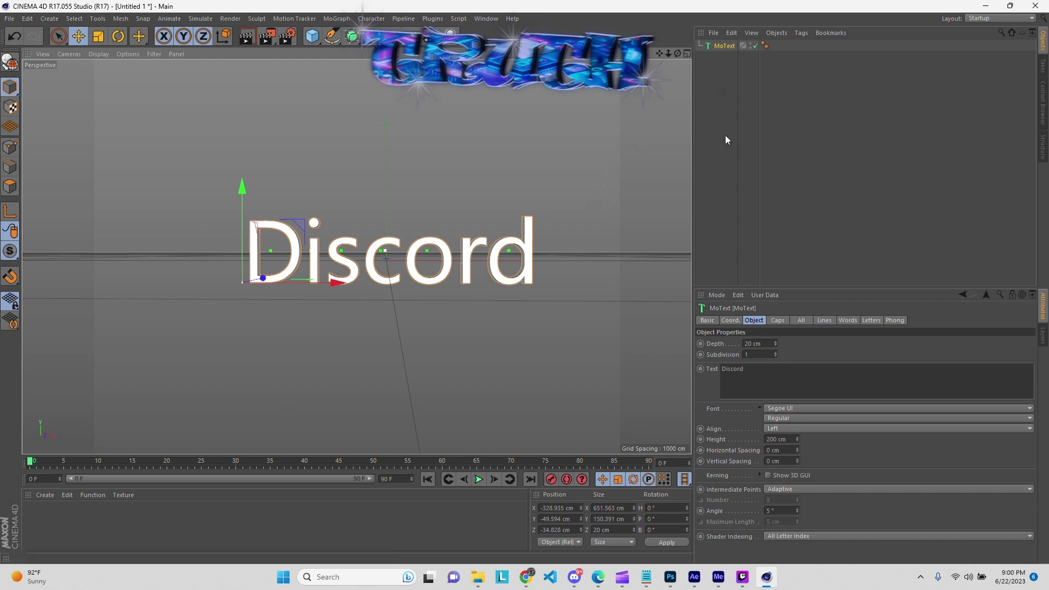
Switch the Discord text's font to Matura MT Script Capitals and nudge it further left
{"action": "left_click", "coordinate": [793, 406]}
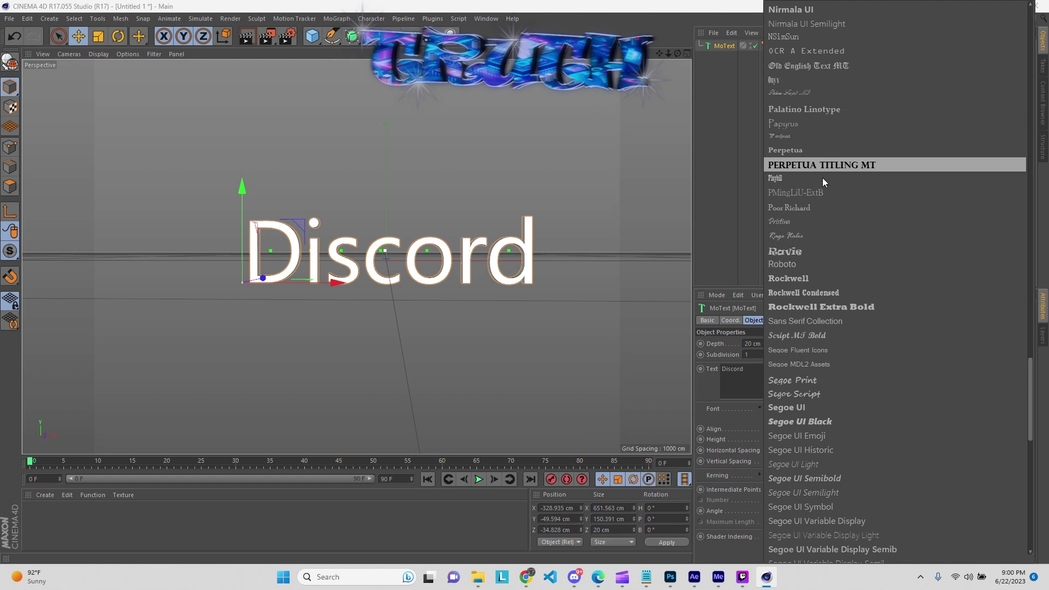
{"action": "scroll", "coordinate": [821, 178], "scroll_direction": "up", "scroll_amount": 6}
{"action": "scroll", "coordinate": [821, 178], "scroll_direction": "up", "scroll_amount": 6}
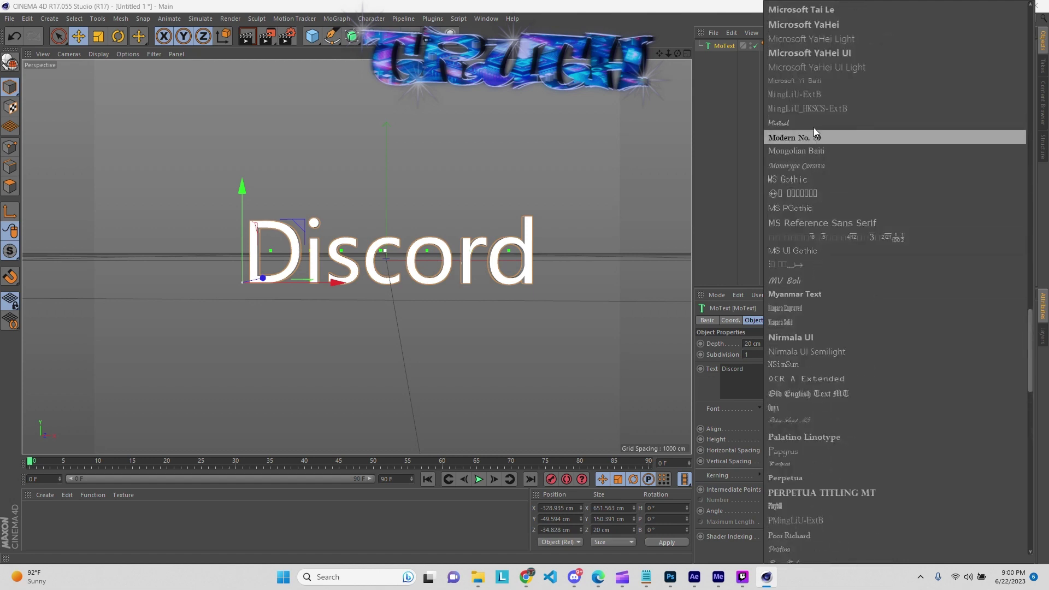
{"action": "scroll", "coordinate": [811, 120], "scroll_direction": "up", "scroll_amount": 2}
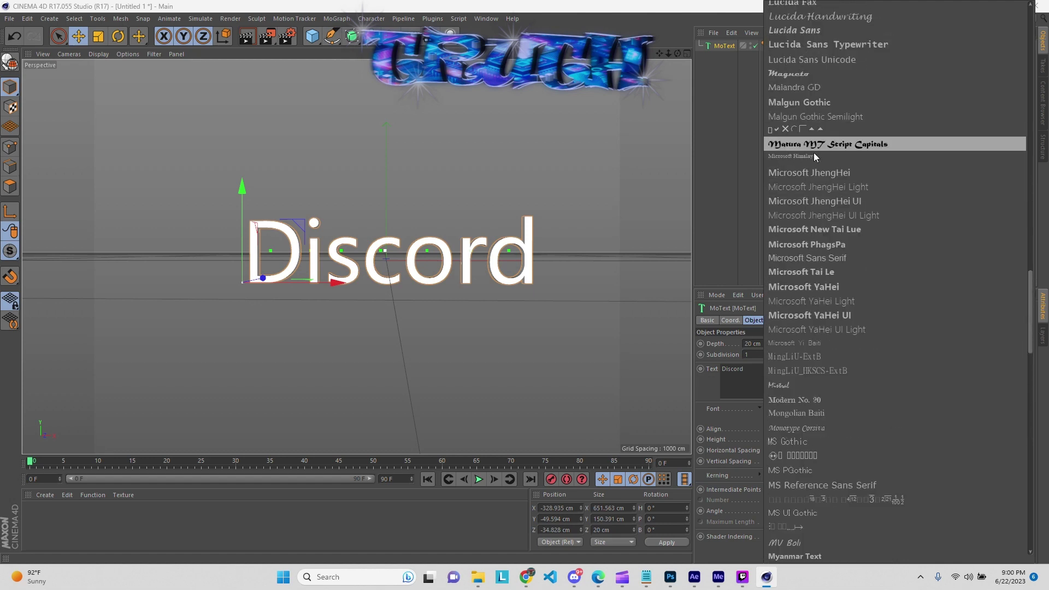
{"action": "left_click", "coordinate": [815, 145]}
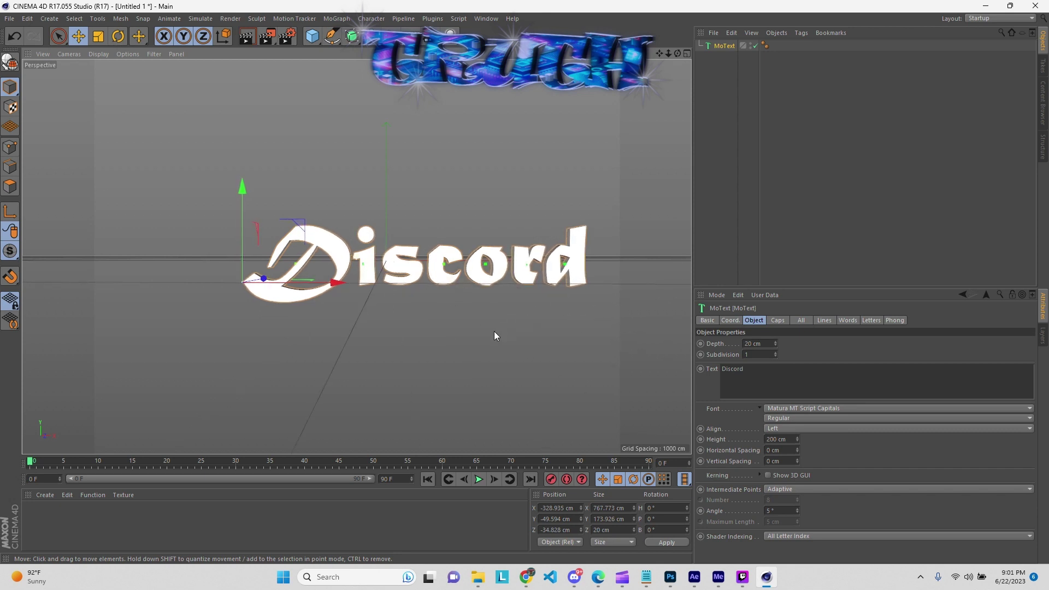
{"action": "left_click_drag", "start_coordinate": [500, 277], "coordinate": [447, 279]}
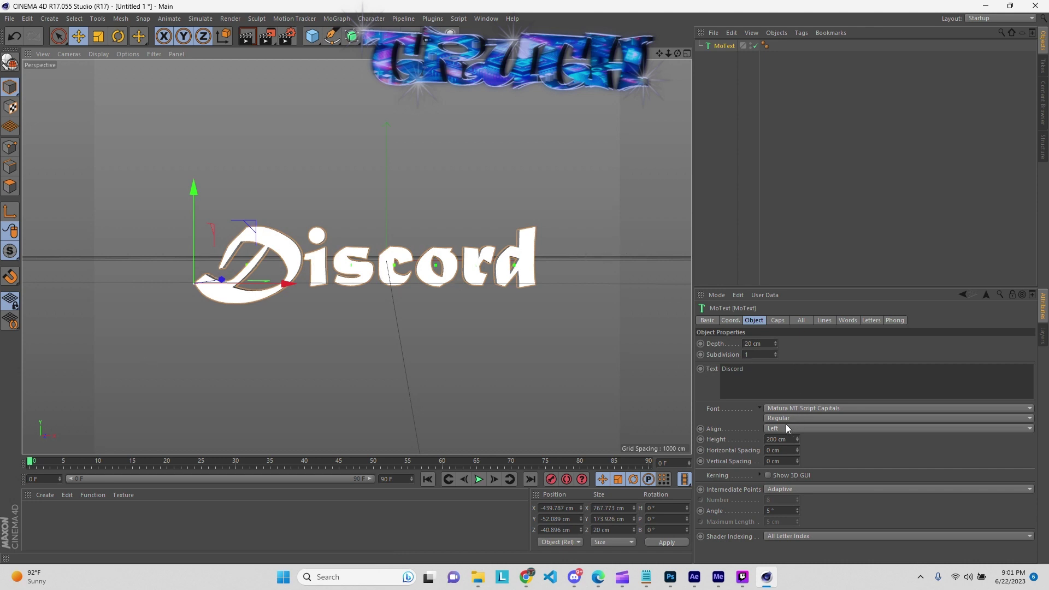
Give the text's front a Fillet Cap with 100 steps
{"action": "left_click", "coordinate": [782, 321]}
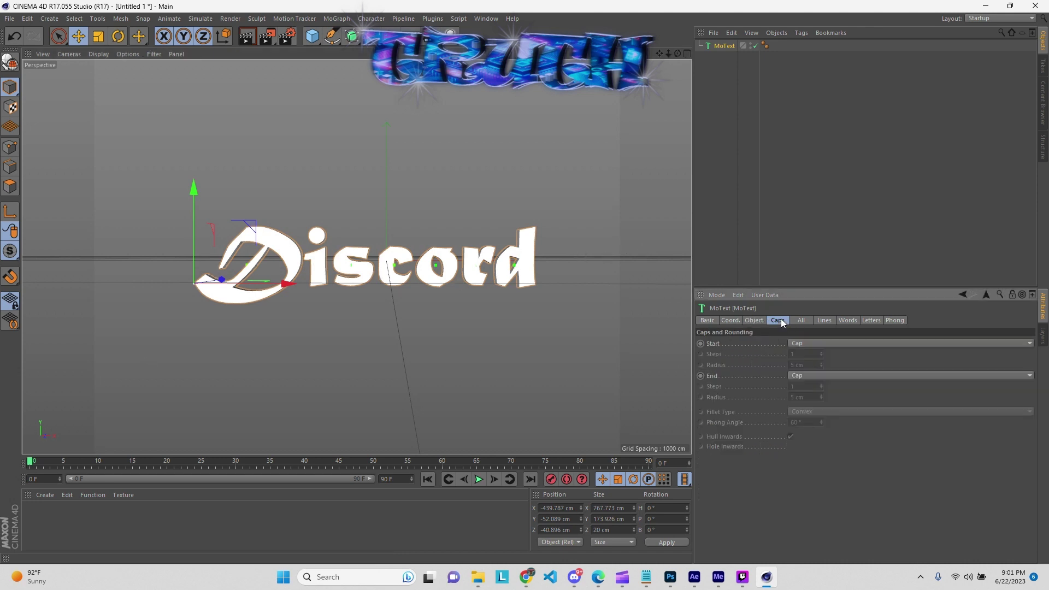
{"action": "left_click", "coordinate": [798, 344]}
{"action": "left_click", "coordinate": [806, 387]}
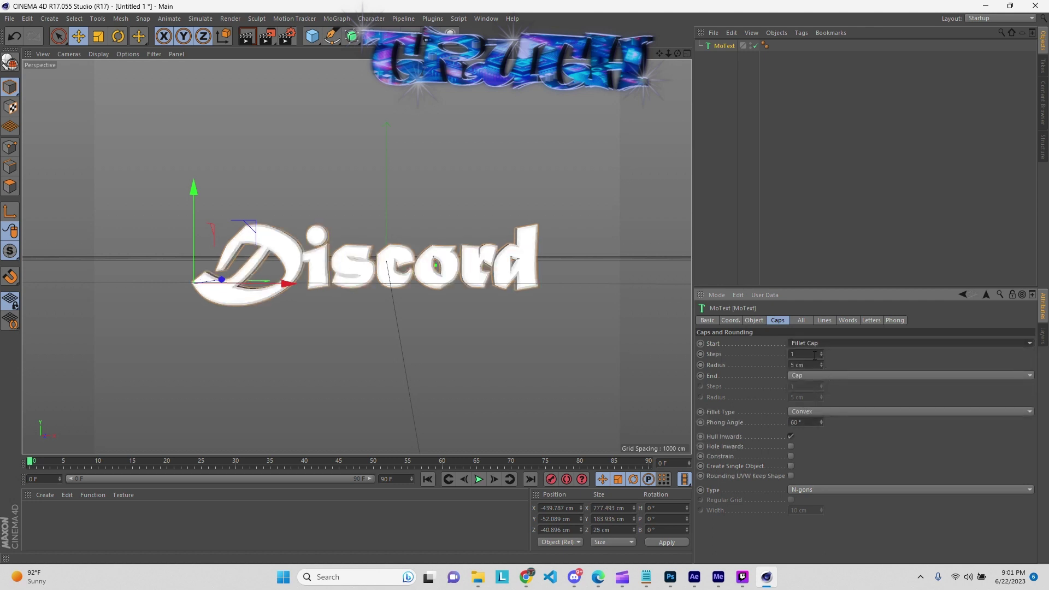
{"action": "left_click", "coordinate": [814, 356]}
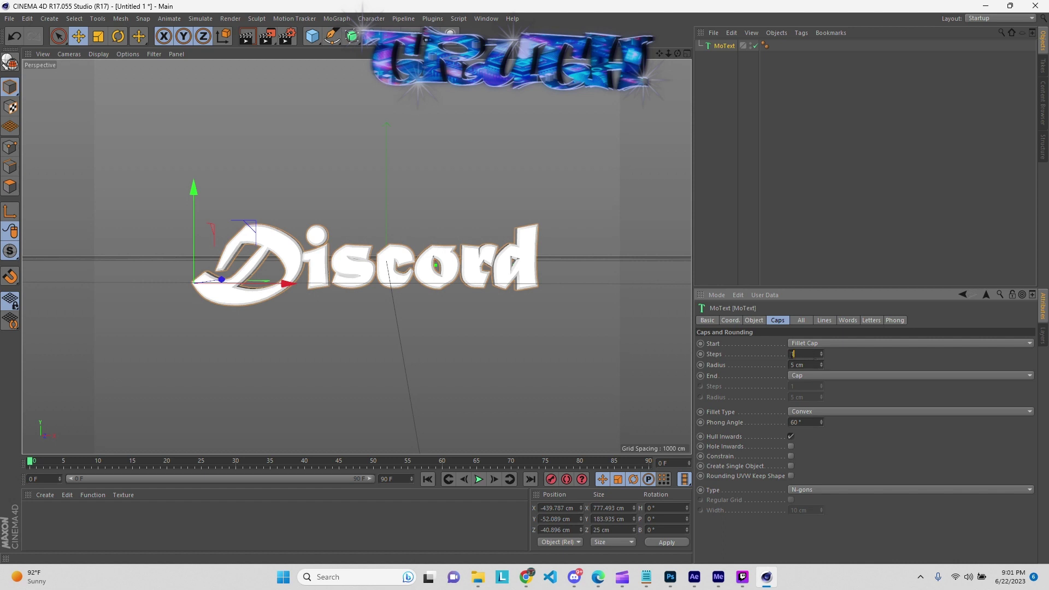
{"action": "type", "text": "10"}
{"action": "key", "text": "Return"}
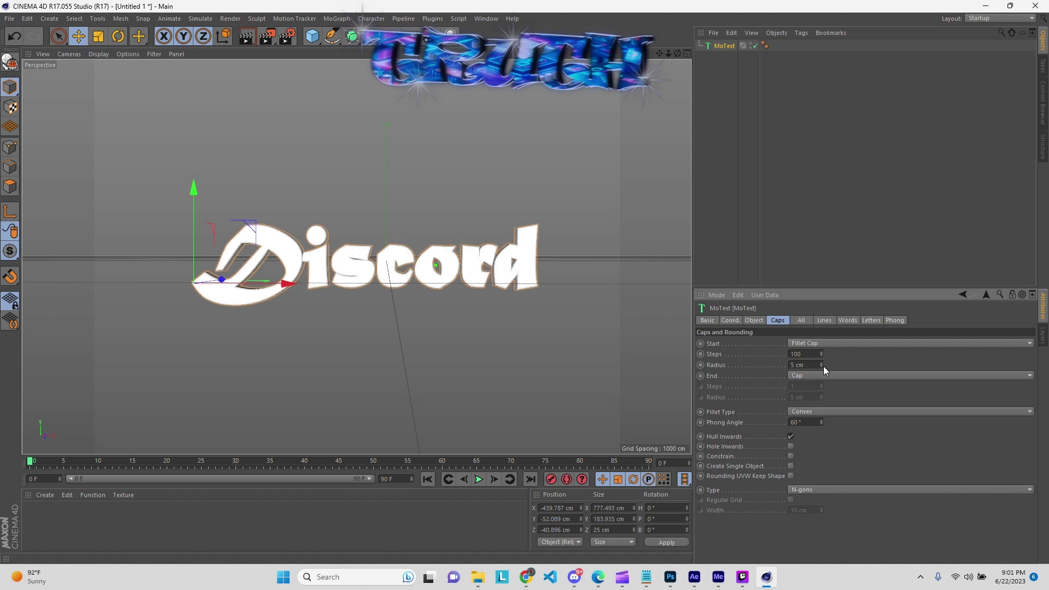
Set the fillet radius to 2 cm, then deselect the MoText object
{"action": "left_click", "coordinate": [820, 365]}
{"action": "left_click", "coordinate": [820, 366]}
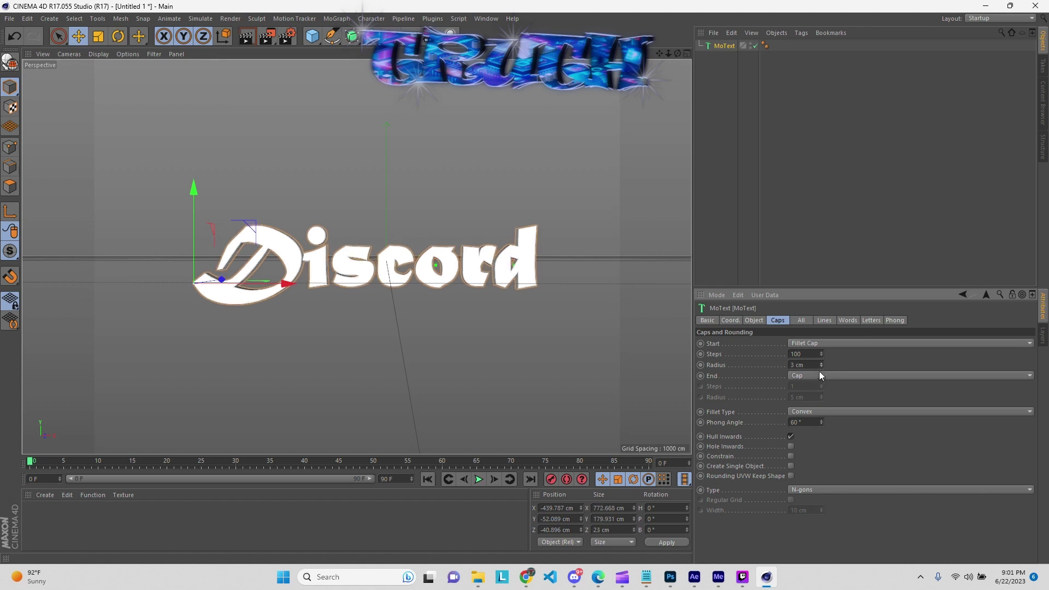
{"action": "left_click", "coordinate": [820, 366]}
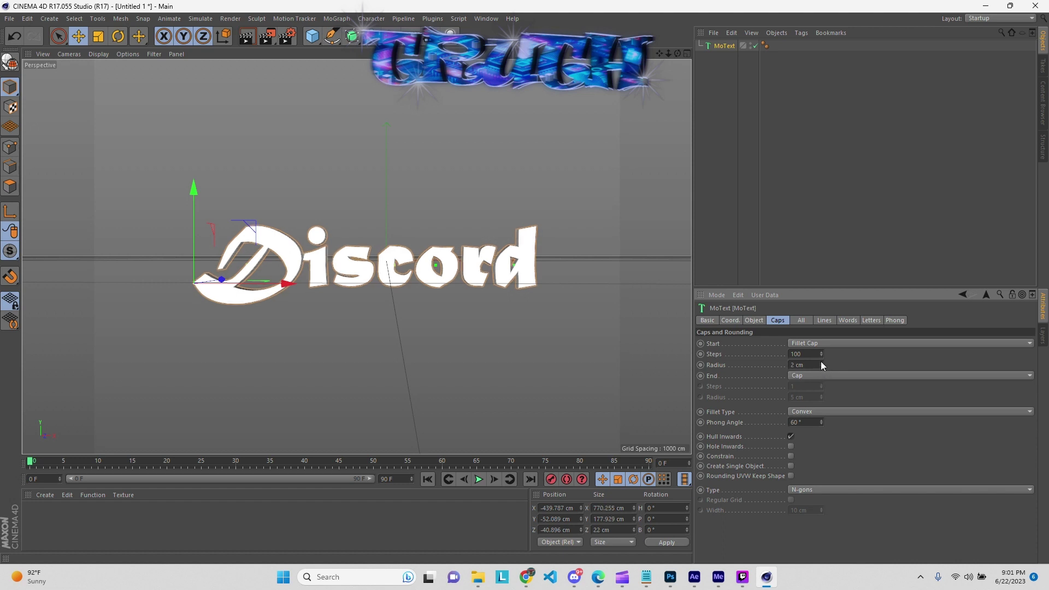
{"action": "left_click", "coordinate": [820, 363]}
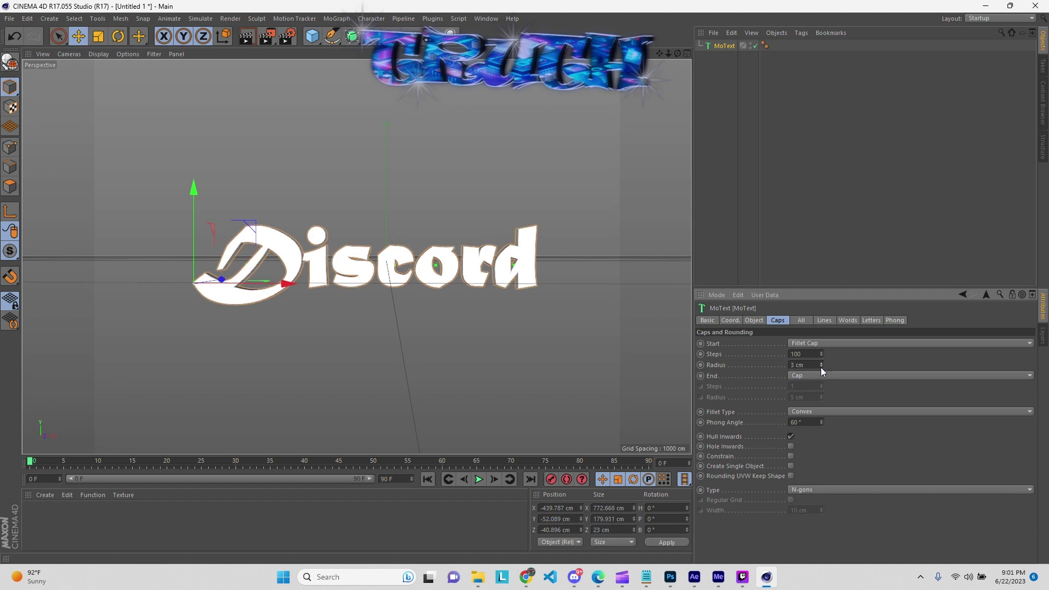
{"action": "left_click", "coordinate": [822, 367]}
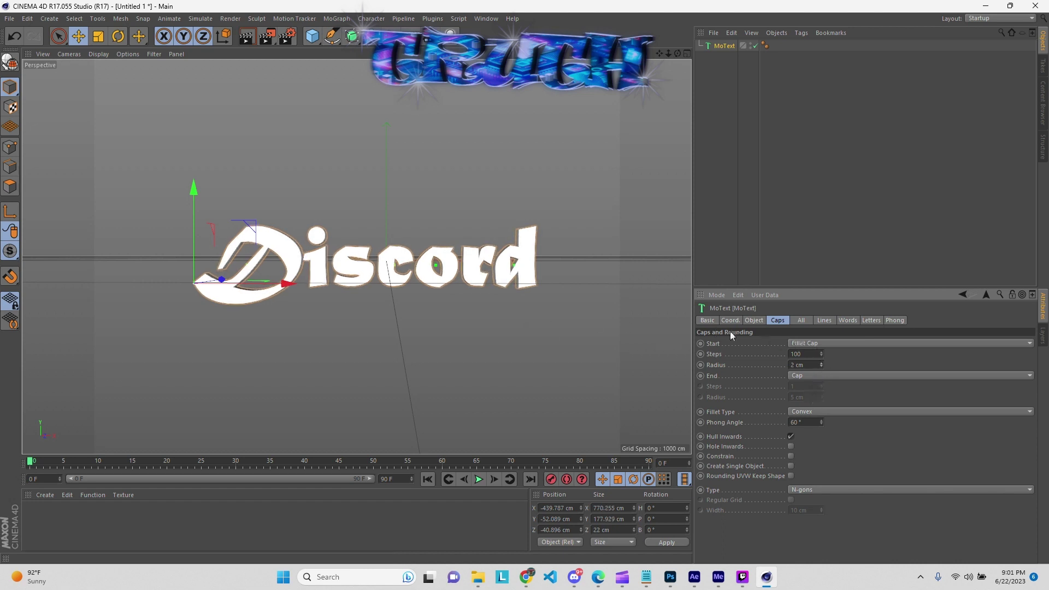
{"action": "left_click", "coordinate": [704, 321]}
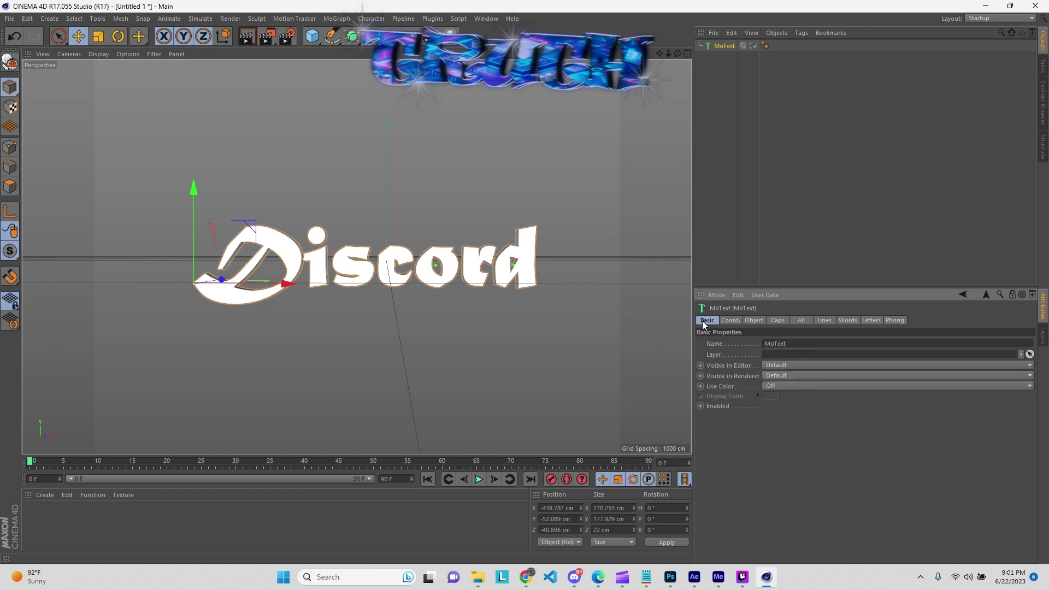
{"action": "left_click", "coordinate": [715, 244]}
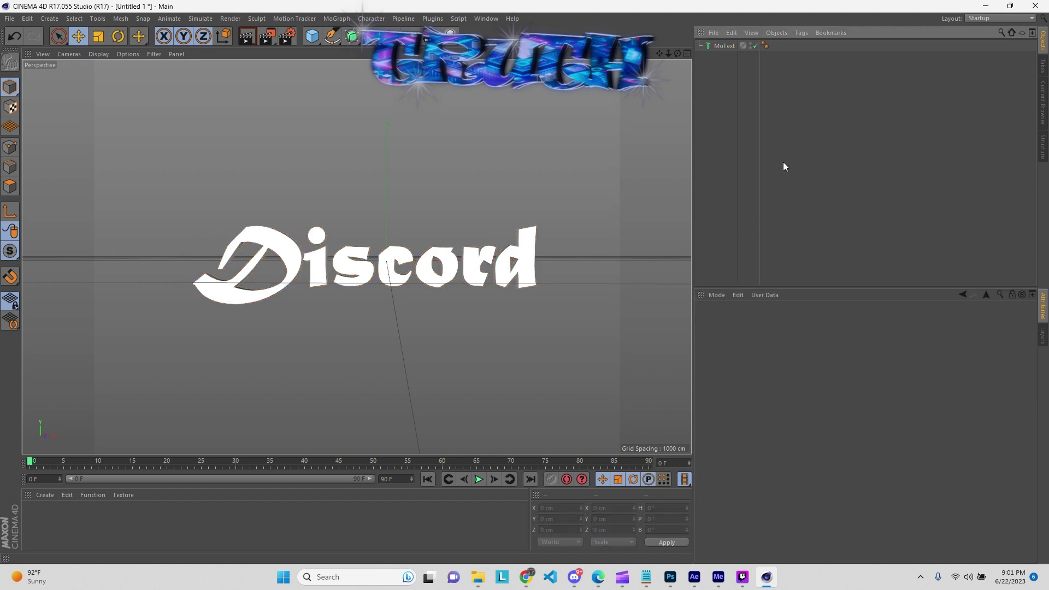
Duplicate the Discord MoText and switch to the four-view layout
{"action": "left_click", "coordinate": [724, 47]}
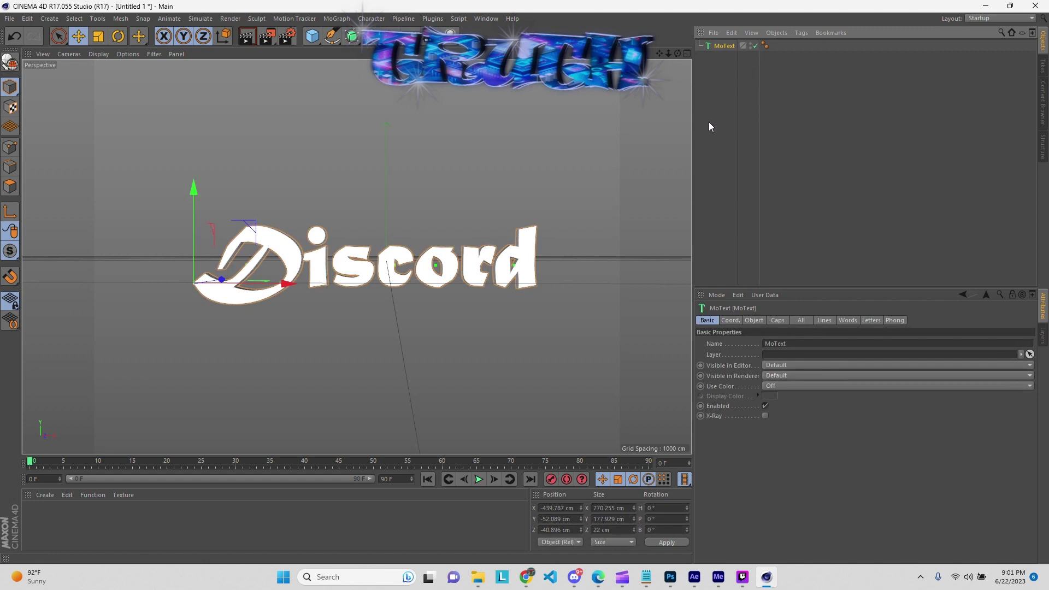
{"action": "key", "text": "ctrl+v"}
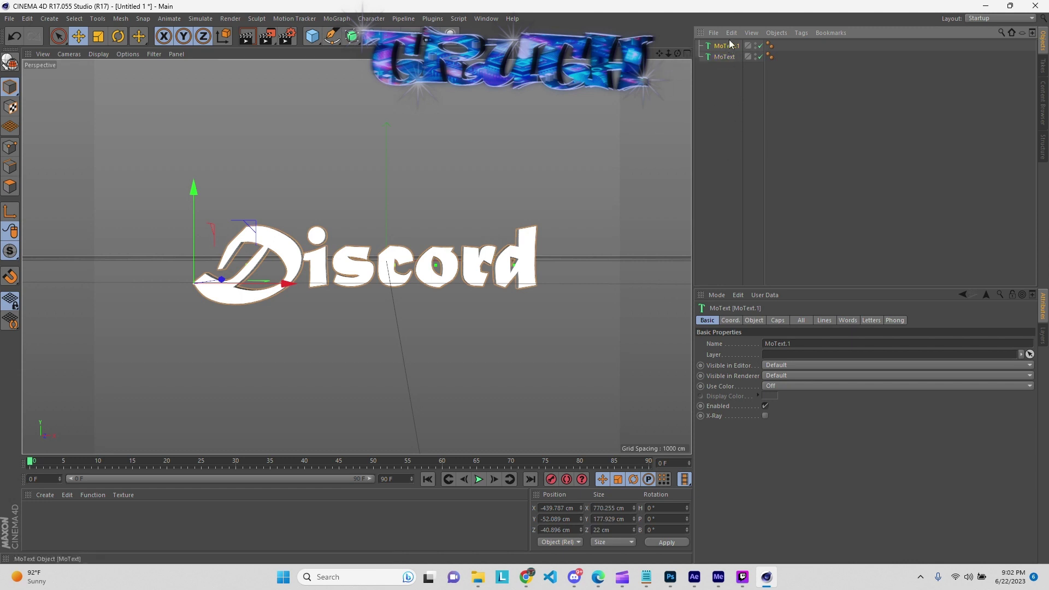
{"action": "left_click", "coordinate": [687, 54]}
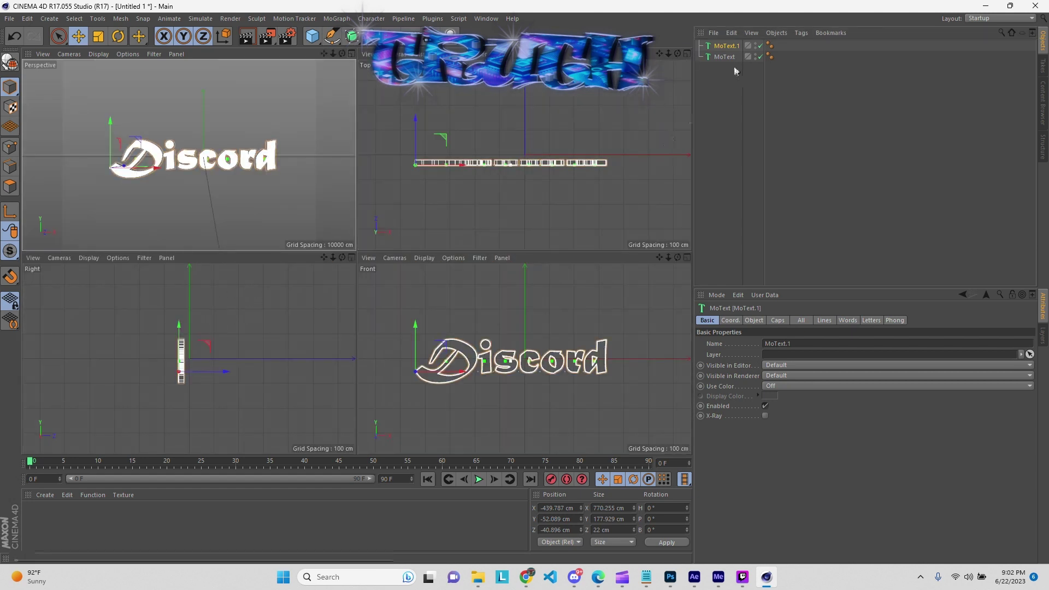
Rename the copy 'back' and the original 'front'
{"action": "double_click", "coordinate": [726, 46]}
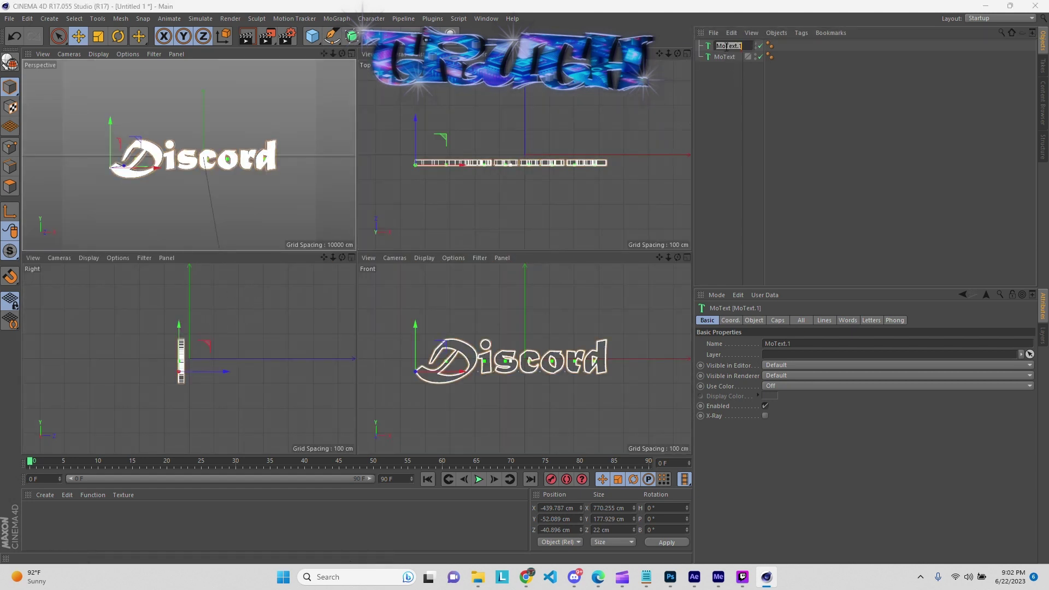
{"action": "type", "text": "back"}
{"action": "key", "text": "Return"}
{"action": "left_click", "coordinate": [723, 57]}
{"action": "double_click", "coordinate": [723, 57]}
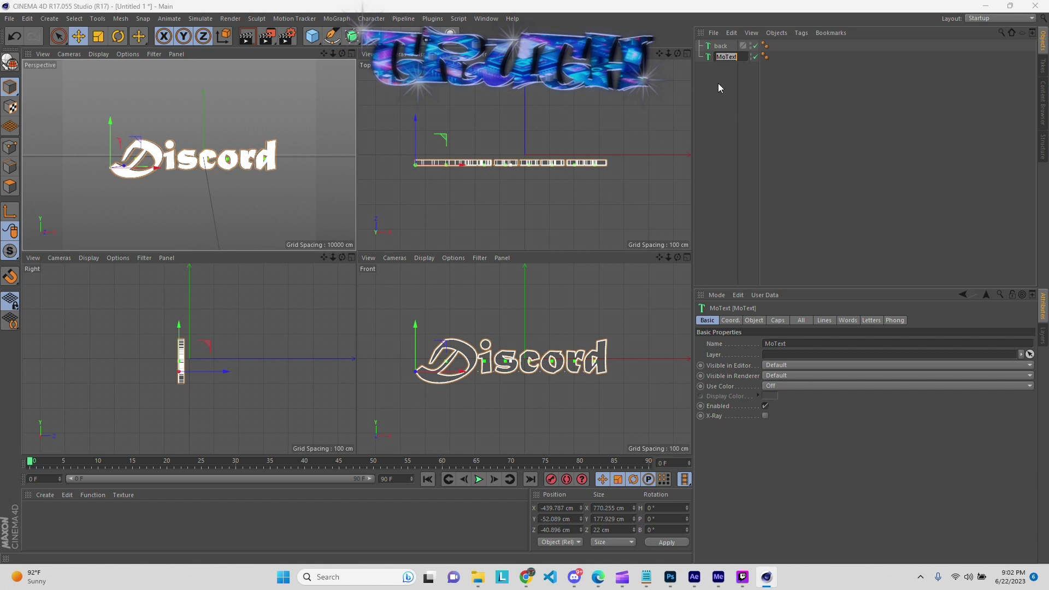
{"action": "type", "text": "fron"}
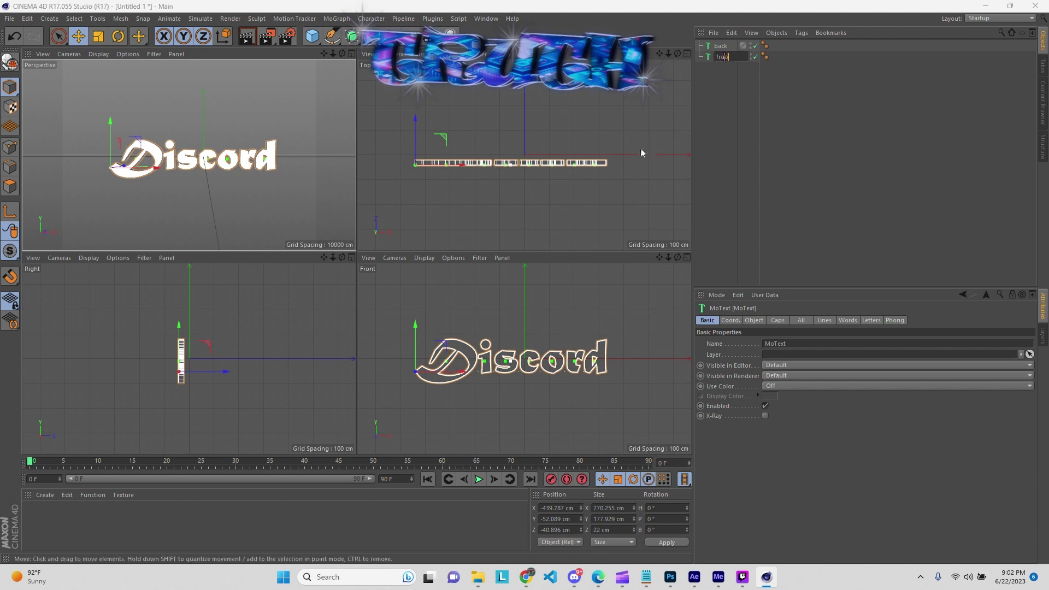
{"action": "type", "text": "t"}
{"action": "key", "text": "Return"}
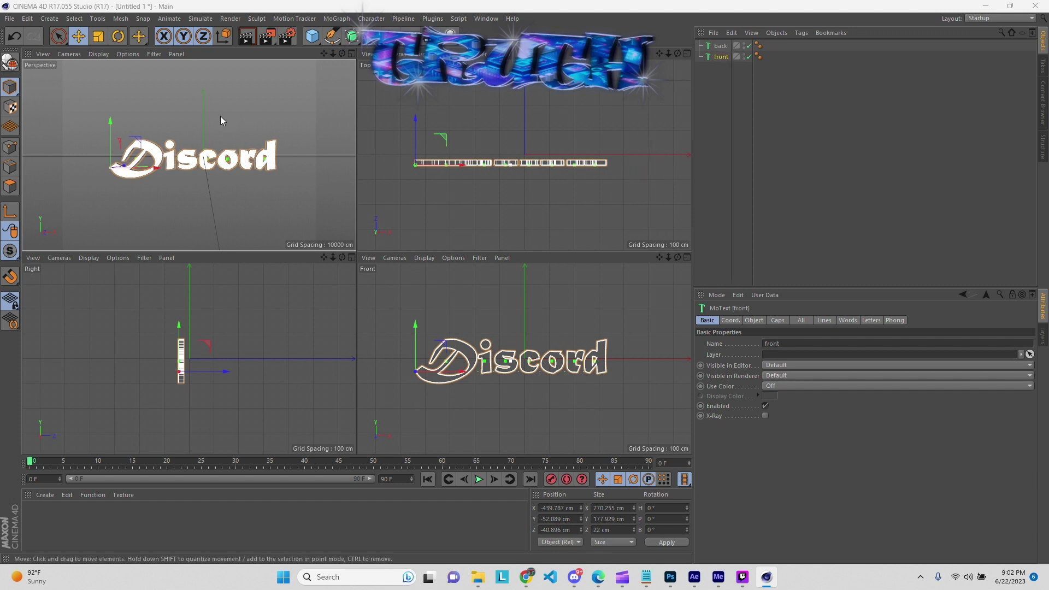
Push the back text along Z to -23.292 cm, behind the front text
{"action": "left_click", "coordinate": [721, 47]}
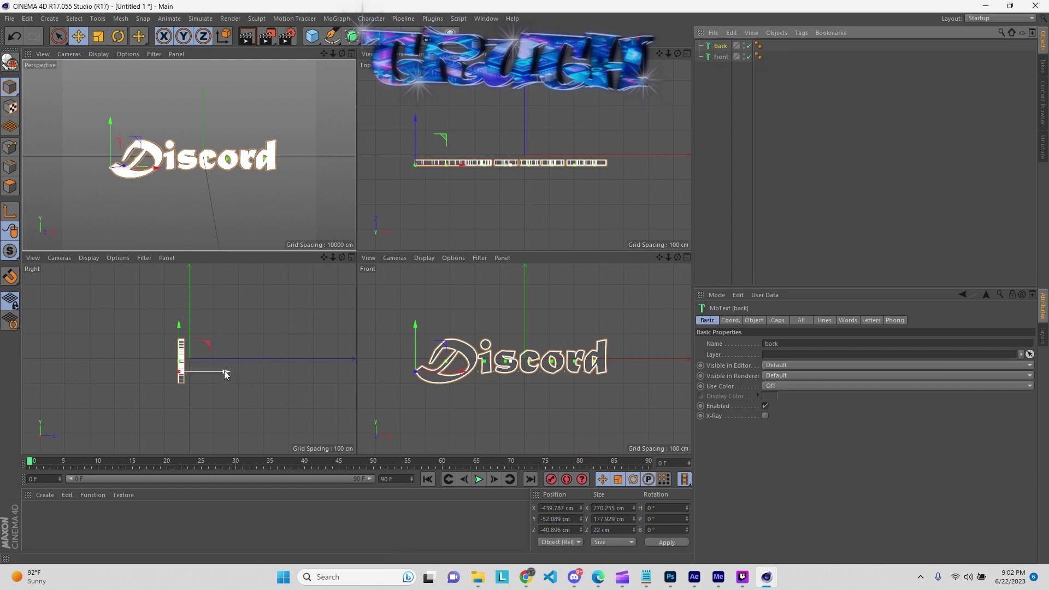
{"action": "left_click_drag", "start_coordinate": [224, 370], "coordinate": [228, 371]}
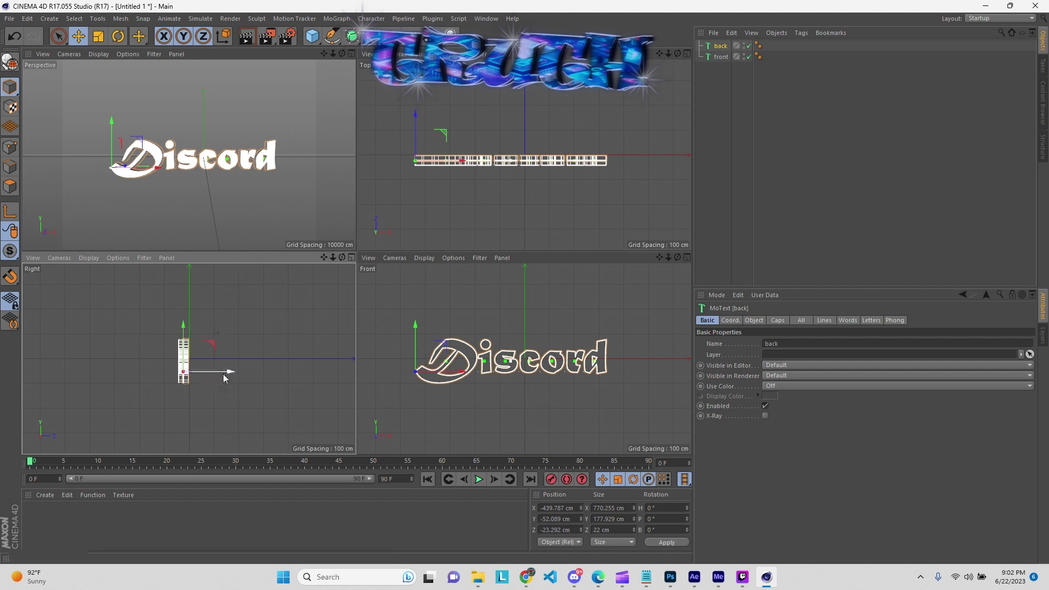
{"action": "left_click_drag", "start_coordinate": [226, 378], "coordinate": [226, 378]}
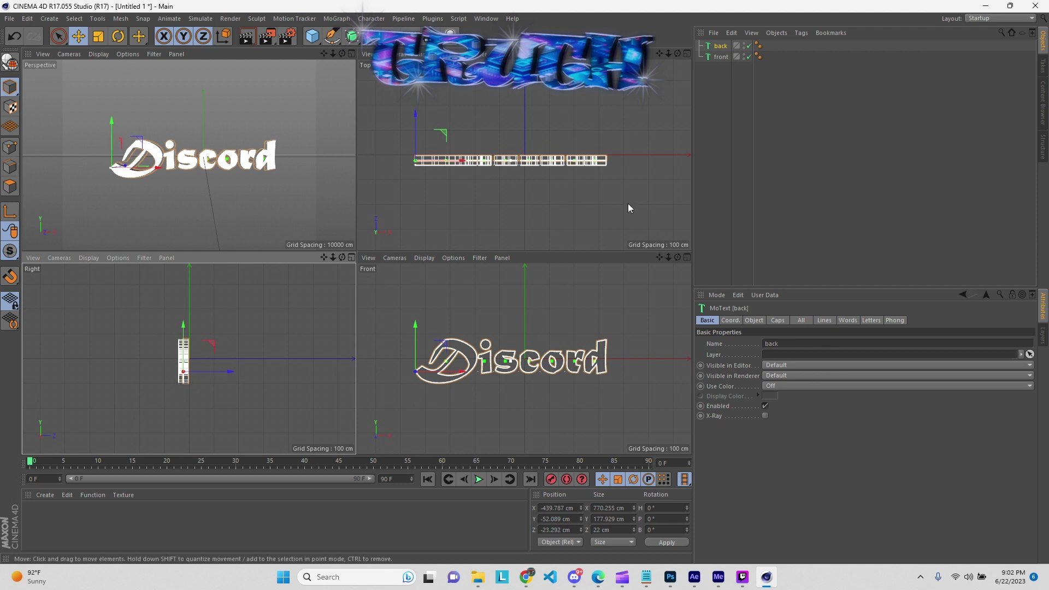
{"action": "left_click", "coordinate": [351, 53]}
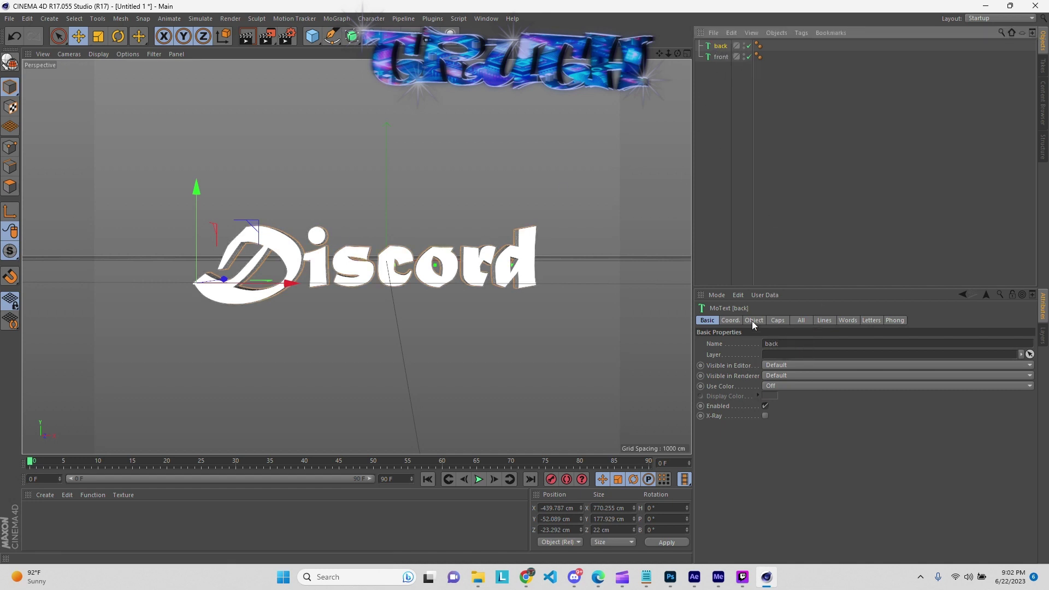
Raise the back text's start fillet radius to 4 cm and create a new material, Mat
{"action": "left_click", "coordinate": [777, 320]}
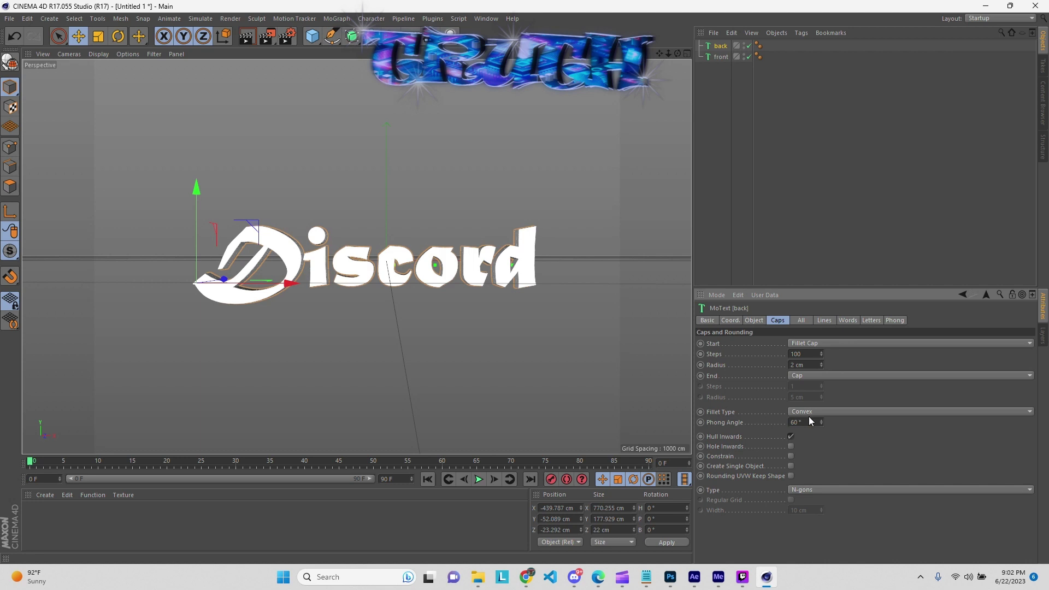
{"action": "left_click", "coordinate": [802, 375]}
{"action": "left_click", "coordinate": [821, 363]}
{"action": "left_click", "coordinate": [821, 363]}
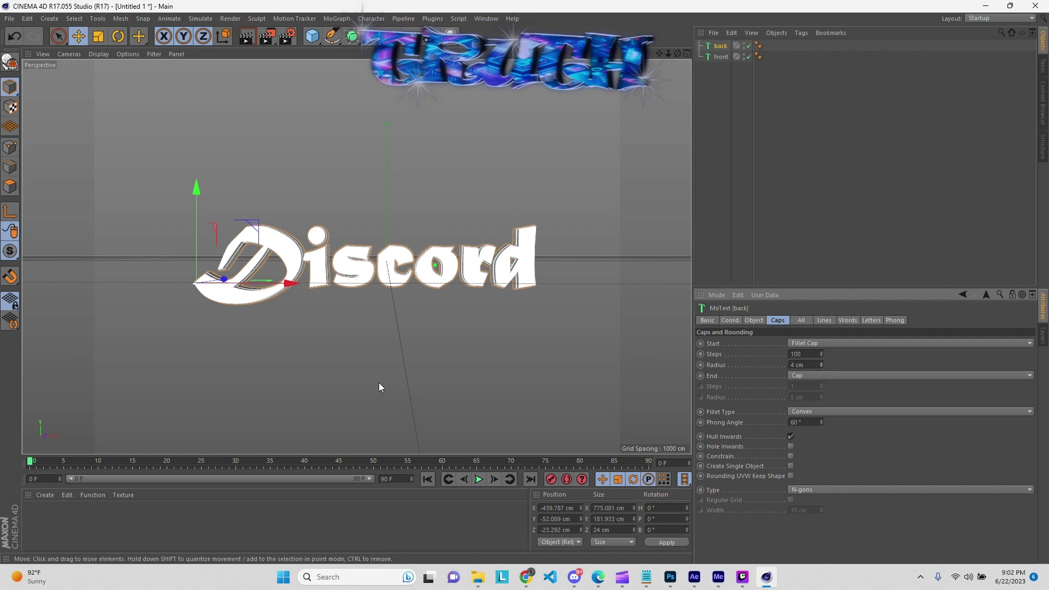
{"action": "double_click", "coordinate": [120, 513]}
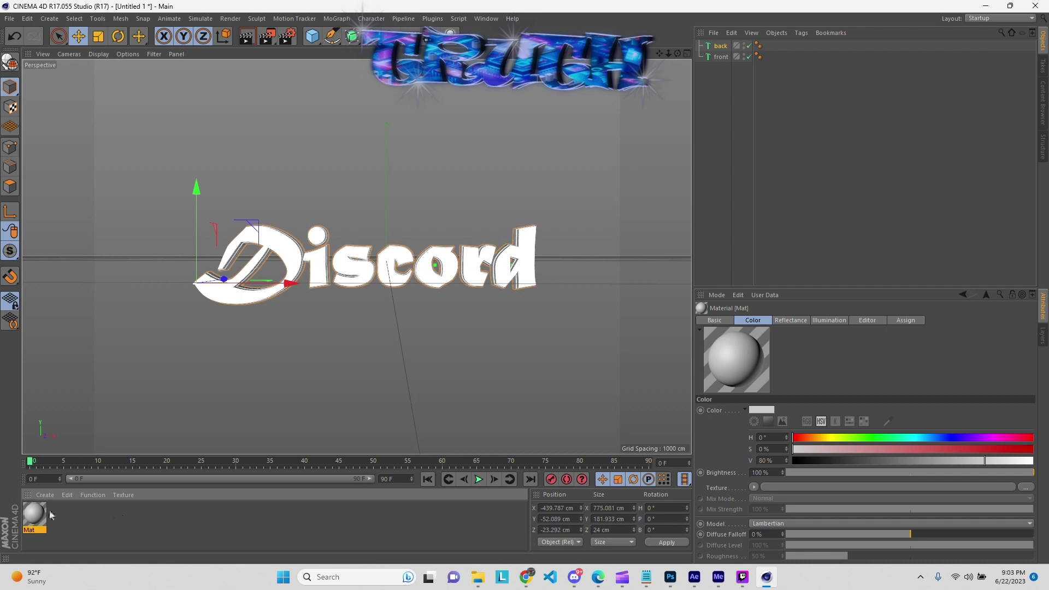
Create Mat.1, apply Mat to the front text, and make Mat.1 black (Color V 0%)
{"action": "double_click", "coordinate": [110, 524]}
{"action": "left_click_drag", "start_coordinate": [66, 512], "coordinate": [717, 56]}
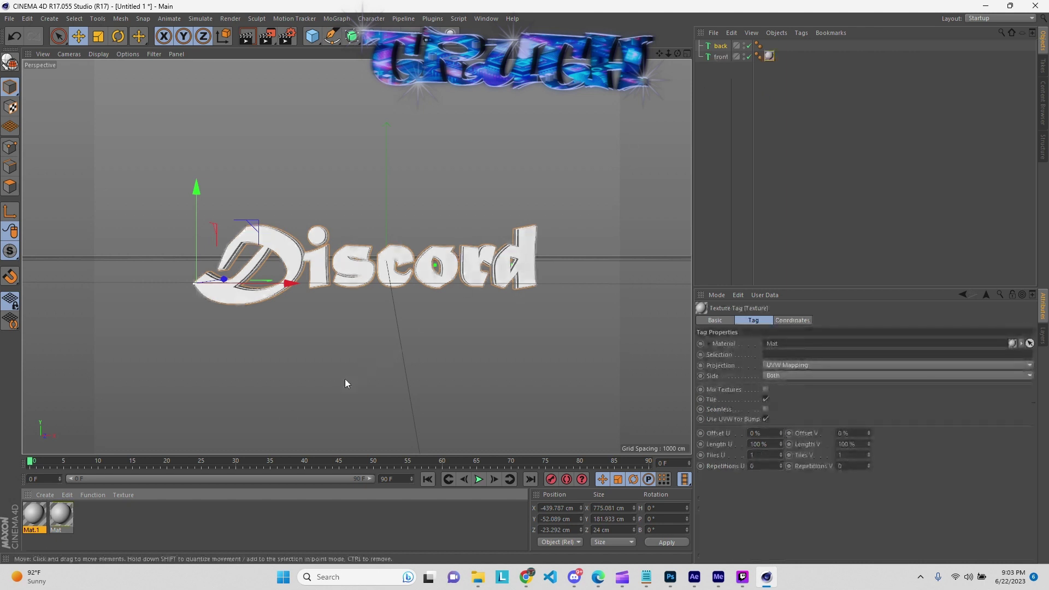
{"action": "double_click", "coordinate": [35, 517]}
{"action": "left_click_drag", "start_coordinate": [443, 181], "coordinate": [333, 180]}
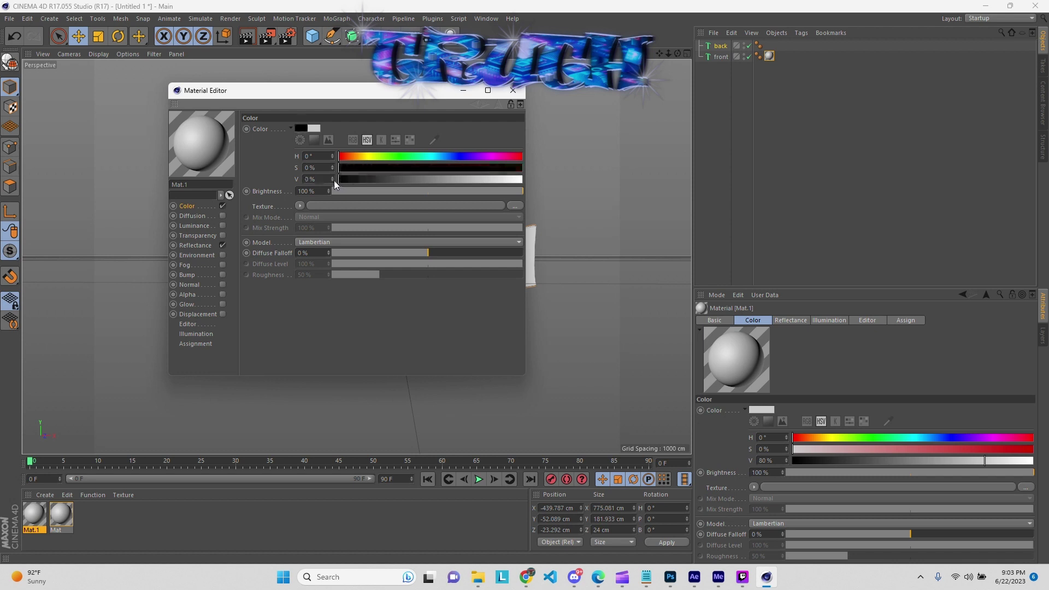
{"action": "left_click", "coordinate": [512, 90]}
Apply the black Mat.1 material to the back text and show its object properties
{"action": "left_click_drag", "start_coordinate": [35, 516], "coordinate": [722, 47]}
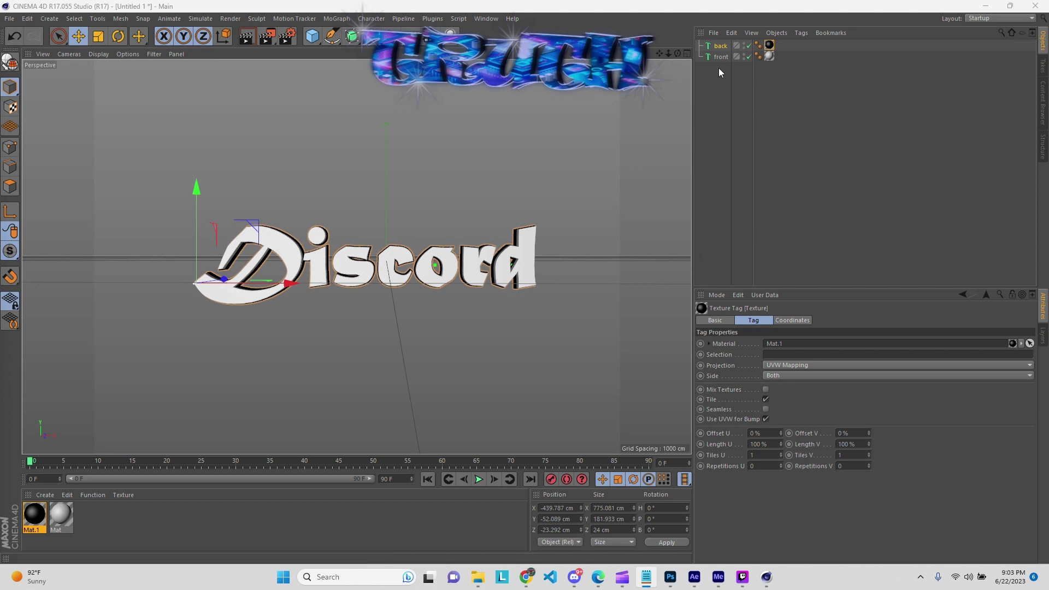
{"action": "left_click", "coordinate": [717, 47]}
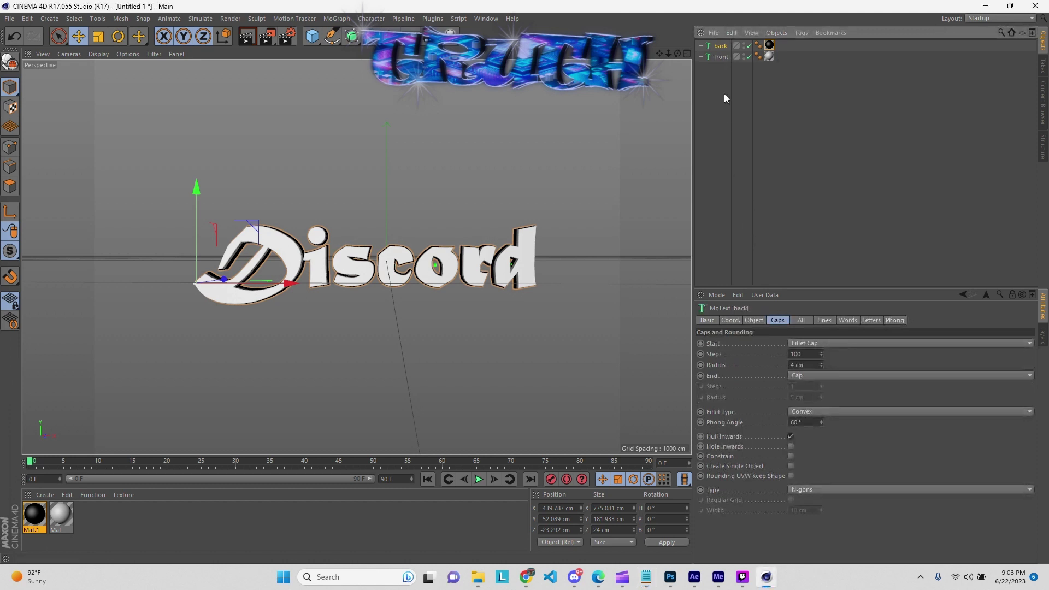
{"action": "left_click", "coordinate": [753, 321]}
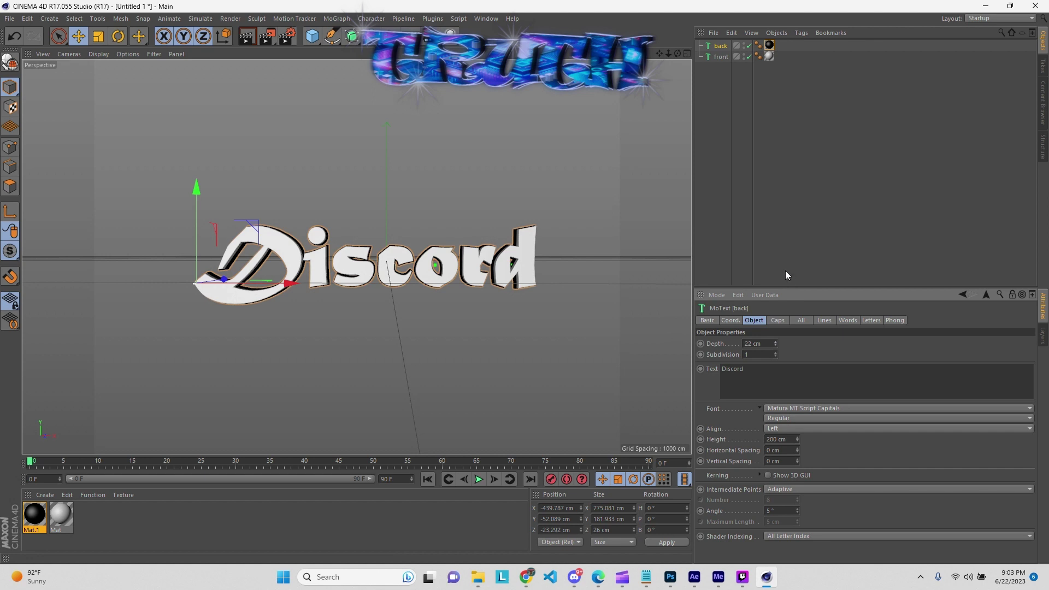
Select both the back and front texts and group them under a Null with Alt+G
{"action": "left_click", "coordinate": [718, 57], "text": "ctrl"}
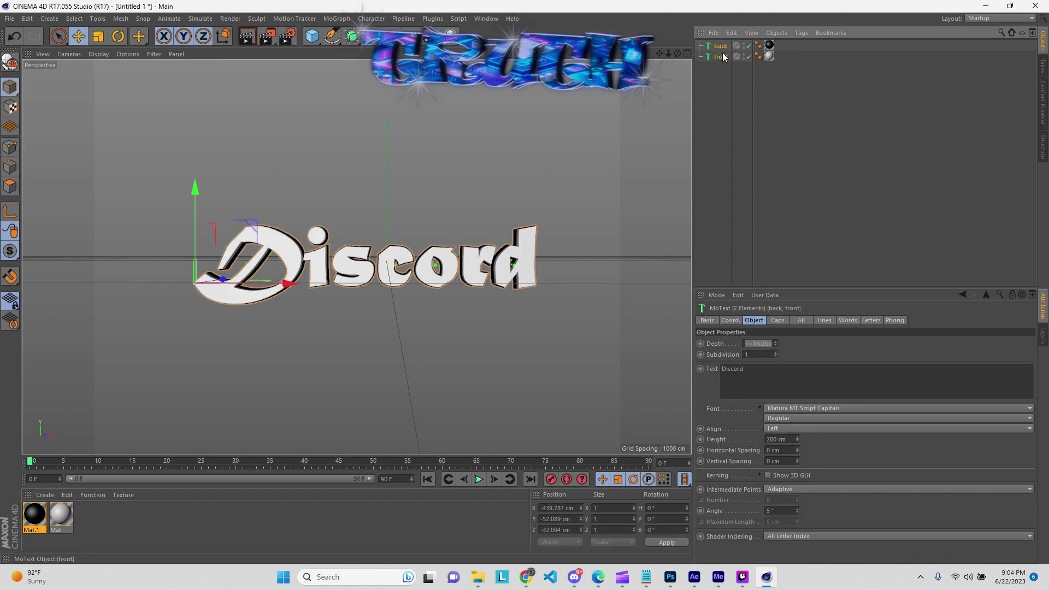
{"action": "right_click", "coordinate": [726, 56]}
{"action": "left_click", "coordinate": [716, 57]}
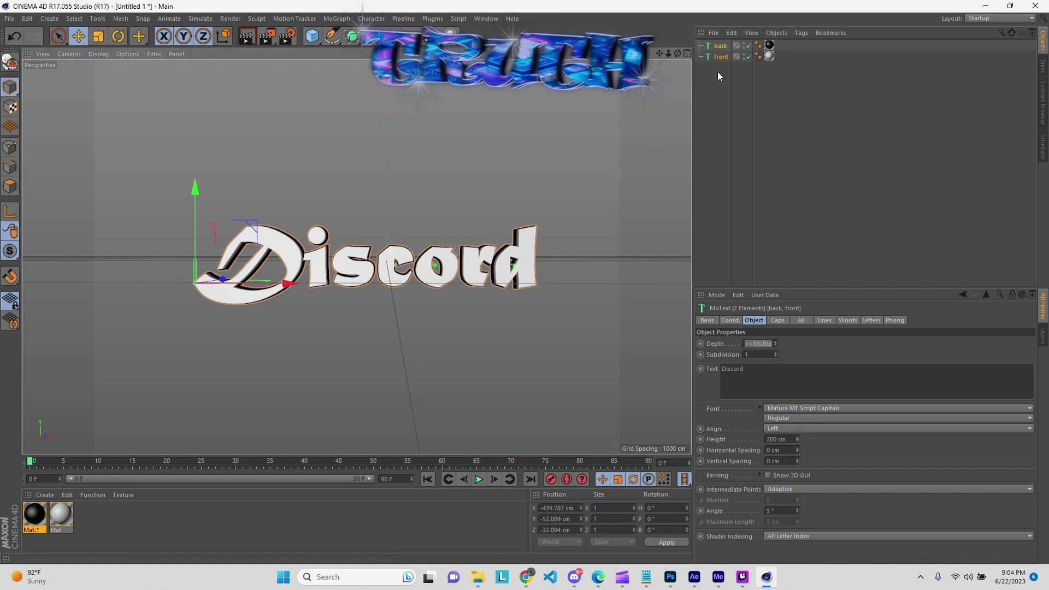
{"action": "key", "text": "g"}
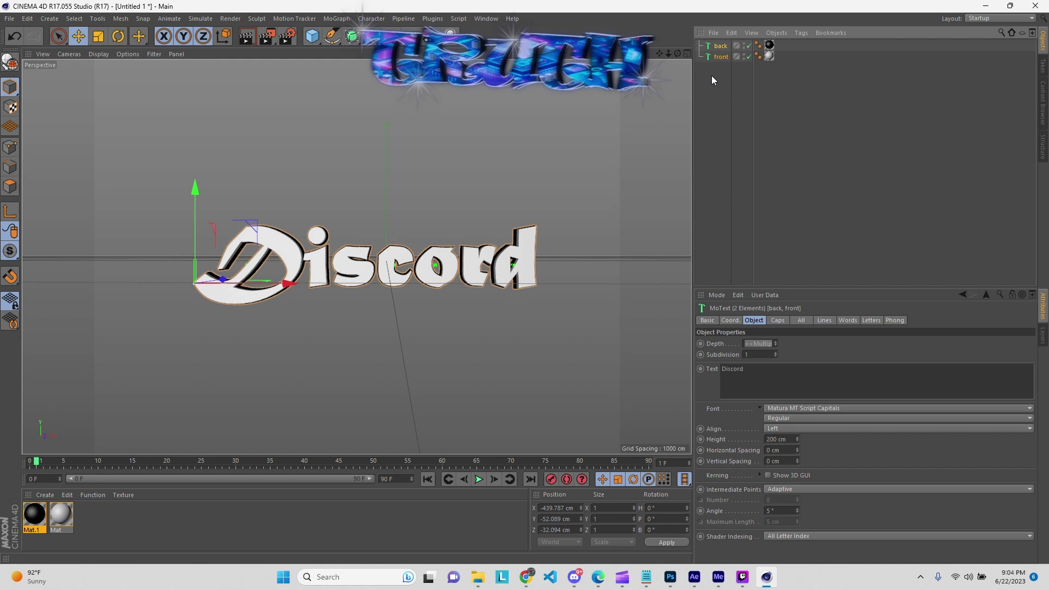
{"action": "key", "text": "alt+g"}
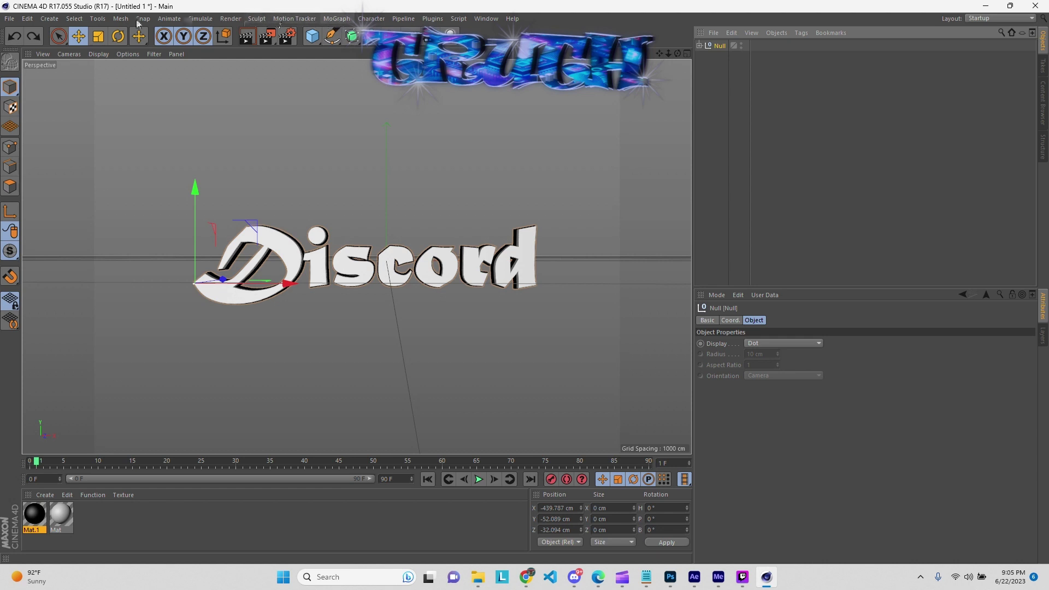
Add a Wrap deformer, nest it inside the text Null, and view all four viewports
{"action": "left_click", "coordinate": [55, 18]}
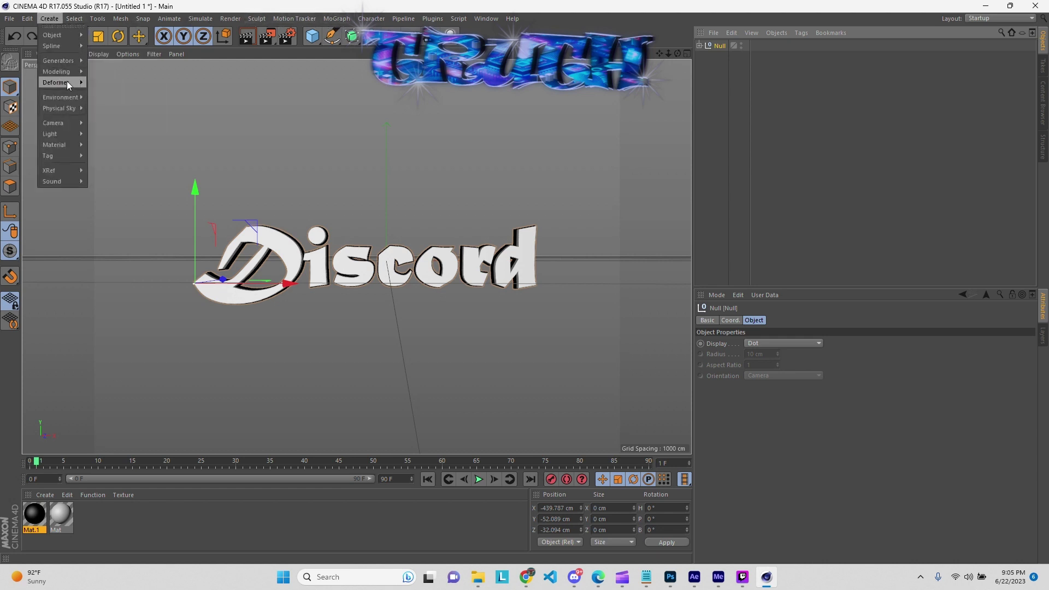
{"action": "mouse_move", "coordinate": [70, 81]}
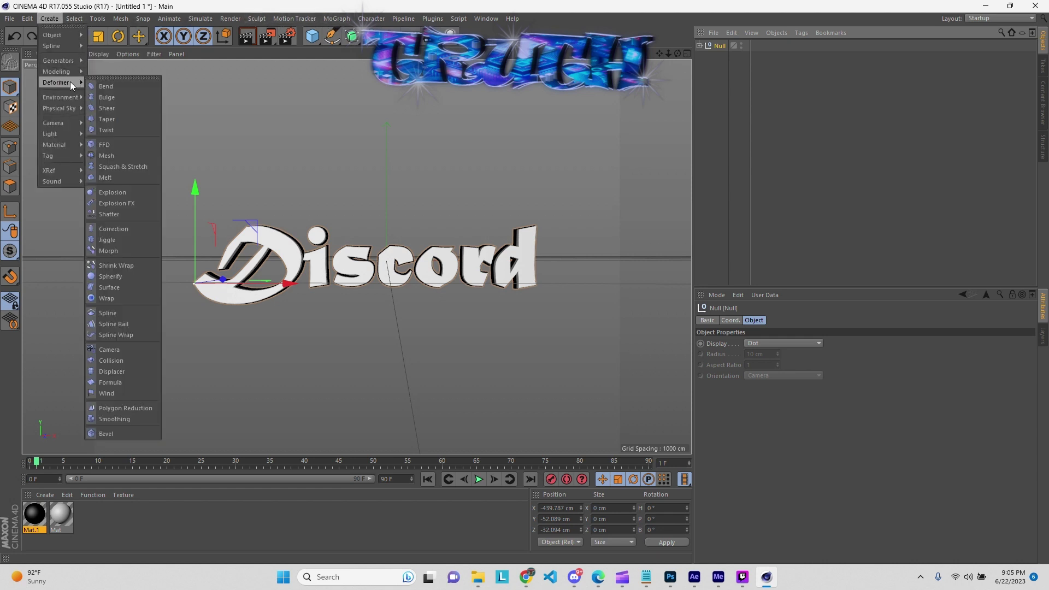
{"action": "left_click", "coordinate": [117, 297]}
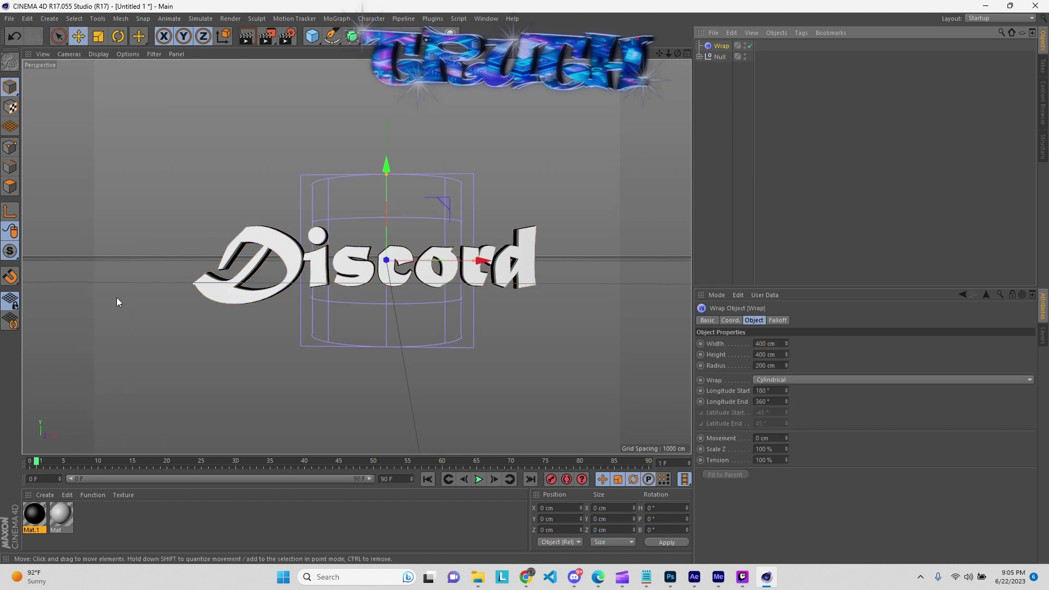
{"action": "left_click_drag", "start_coordinate": [721, 47], "coordinate": [718, 56]}
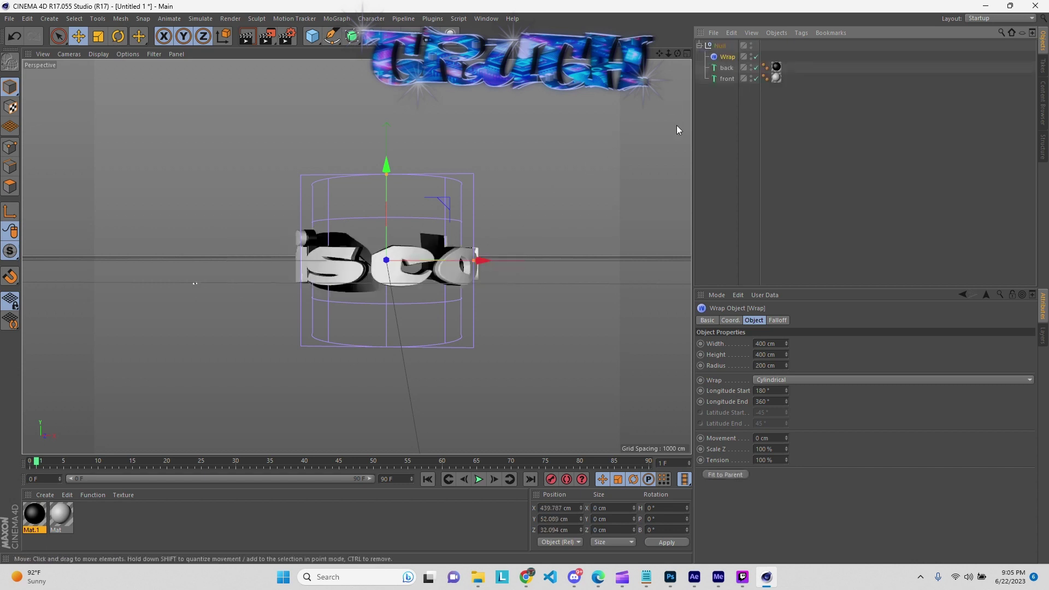
{"action": "left_click", "coordinate": [687, 54]}
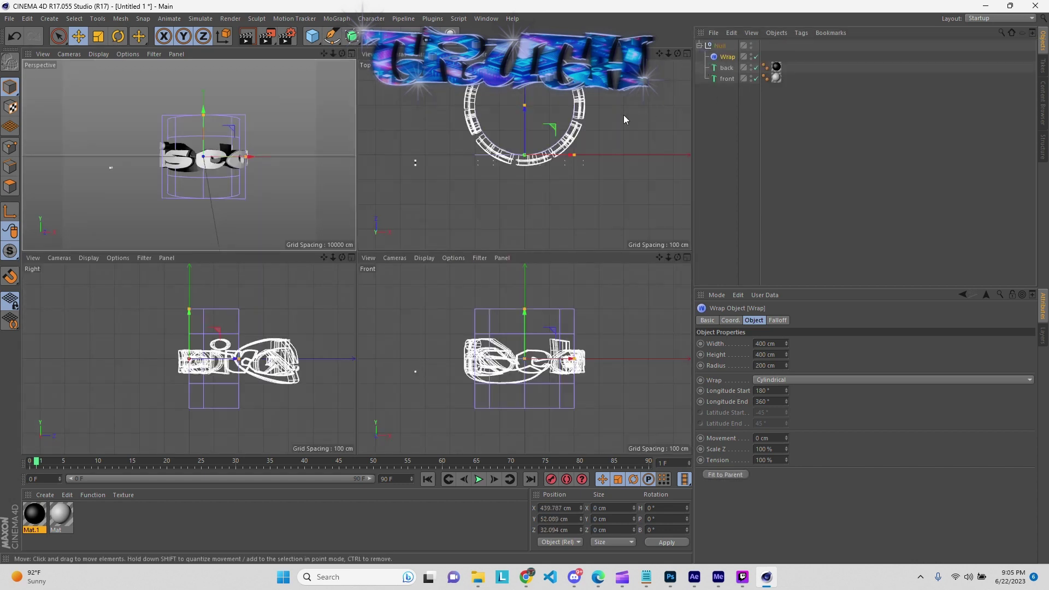
Widen the Wrap deformer to 2024.493 cm with a 450.457 cm radius so the text bends gently
{"action": "scroll", "coordinate": [571, 157], "scroll_direction": "down", "scroll_amount": 2}
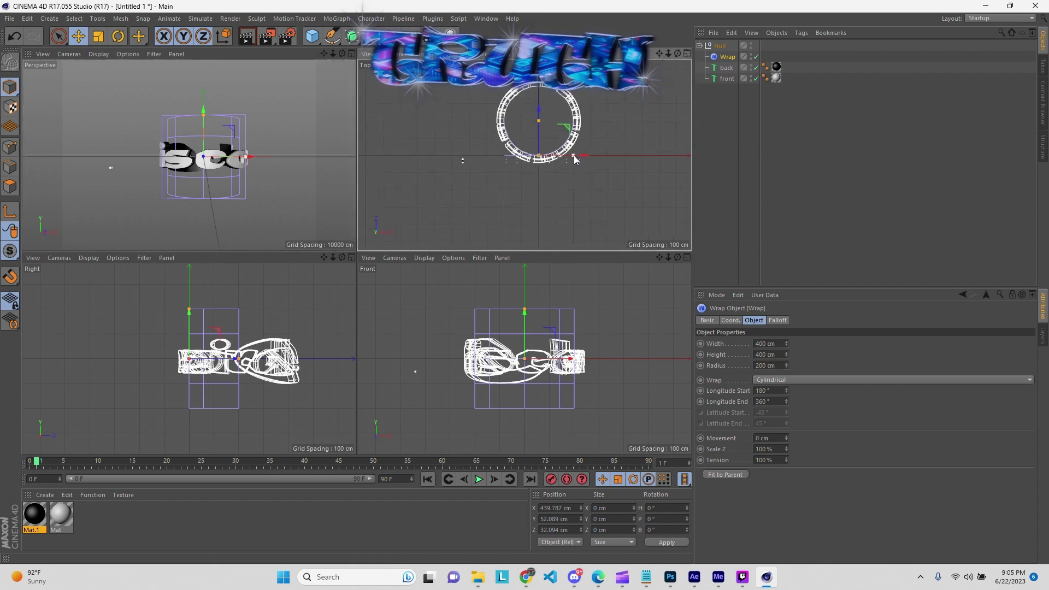
{"action": "left_click_drag", "start_coordinate": [574, 155], "coordinate": [671, 155]}
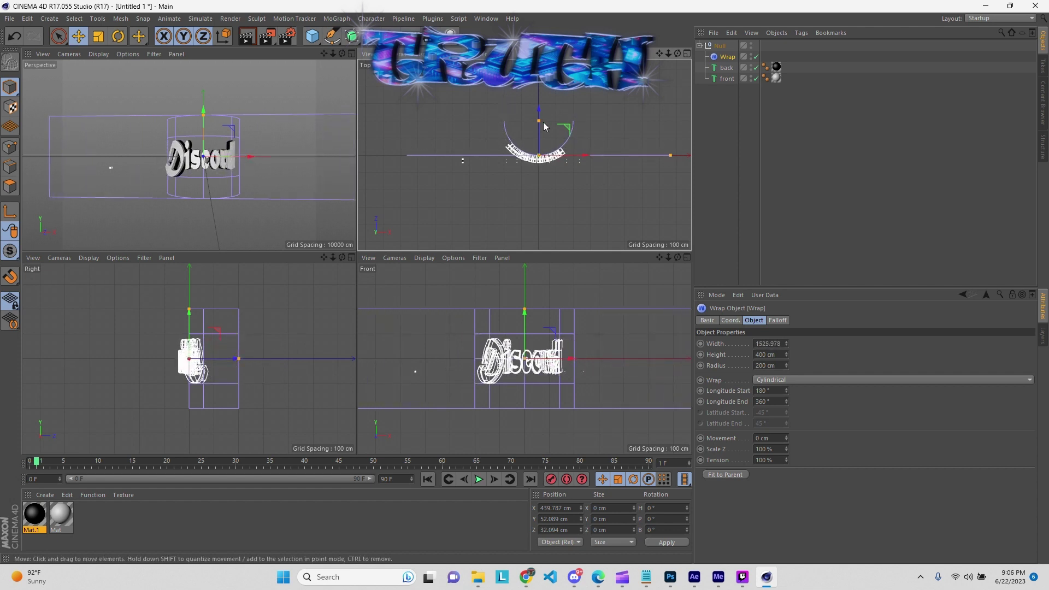
{"action": "left_click_drag", "start_coordinate": [538, 122], "coordinate": [563, 87]}
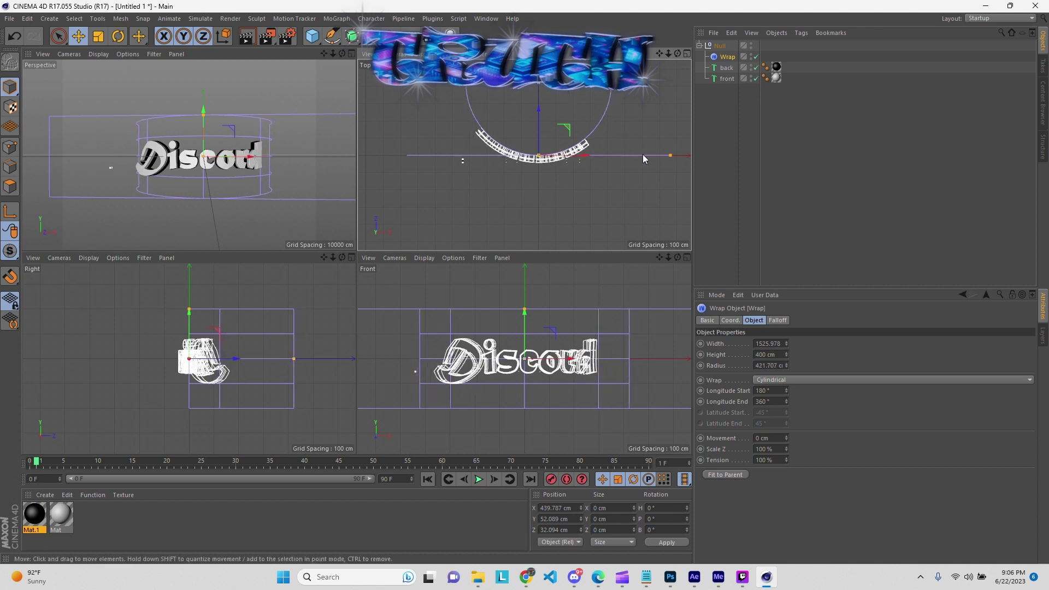
{"action": "left_click_drag", "start_coordinate": [668, 155], "coordinate": [695, 159]}
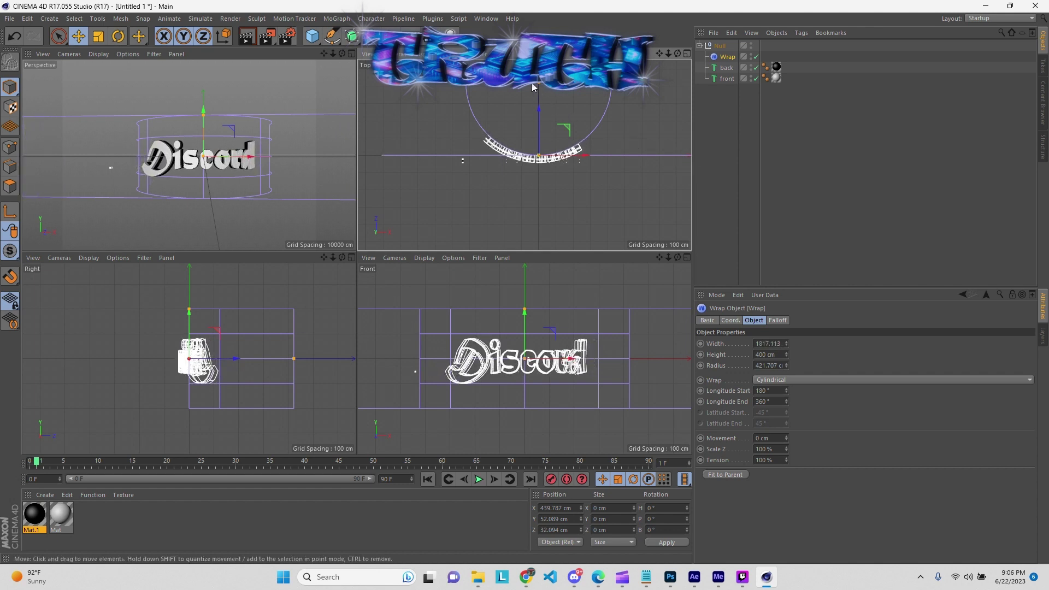
{"action": "left_click_drag", "start_coordinate": [538, 83], "coordinate": [574, 108]}
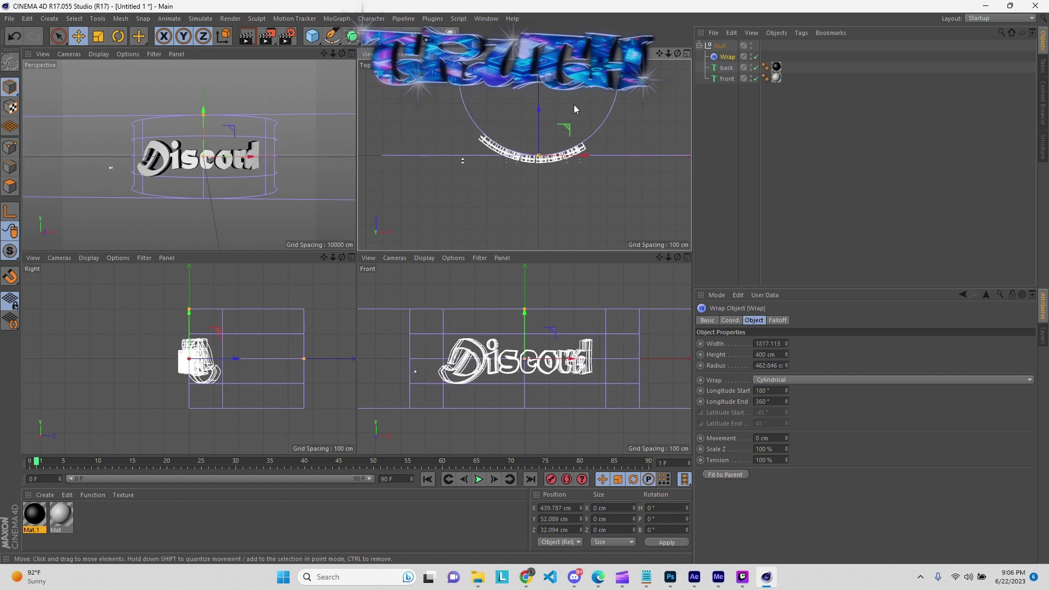
{"action": "scroll", "coordinate": [574, 109], "scroll_direction": "down", "scroll_amount": 3}
{"action": "left_click_drag", "start_coordinate": [649, 137], "coordinate": [658, 136]}
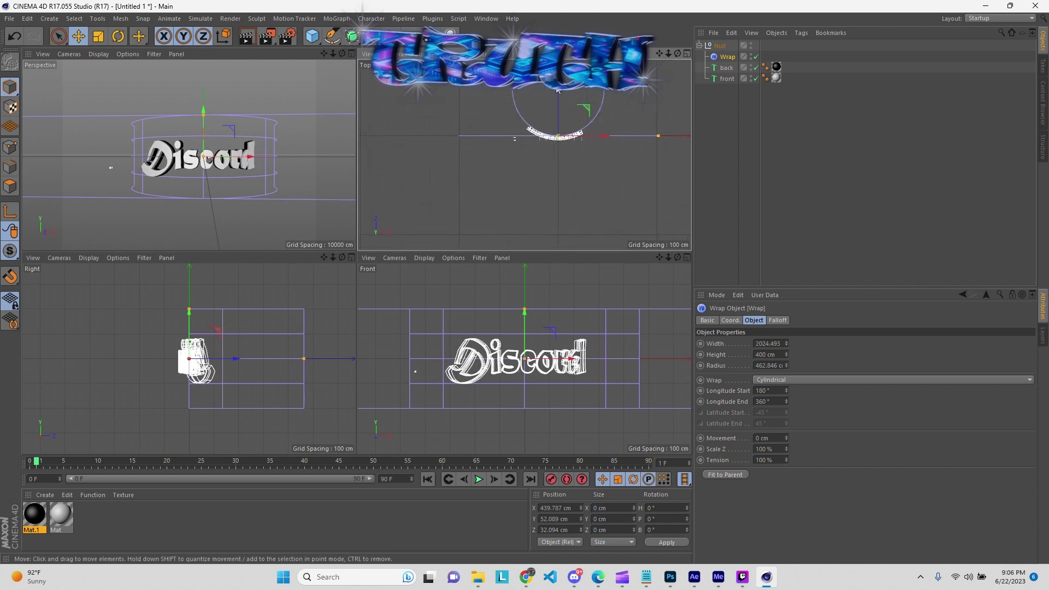
{"action": "left_click_drag", "start_coordinate": [560, 93], "coordinate": [559, 97]}
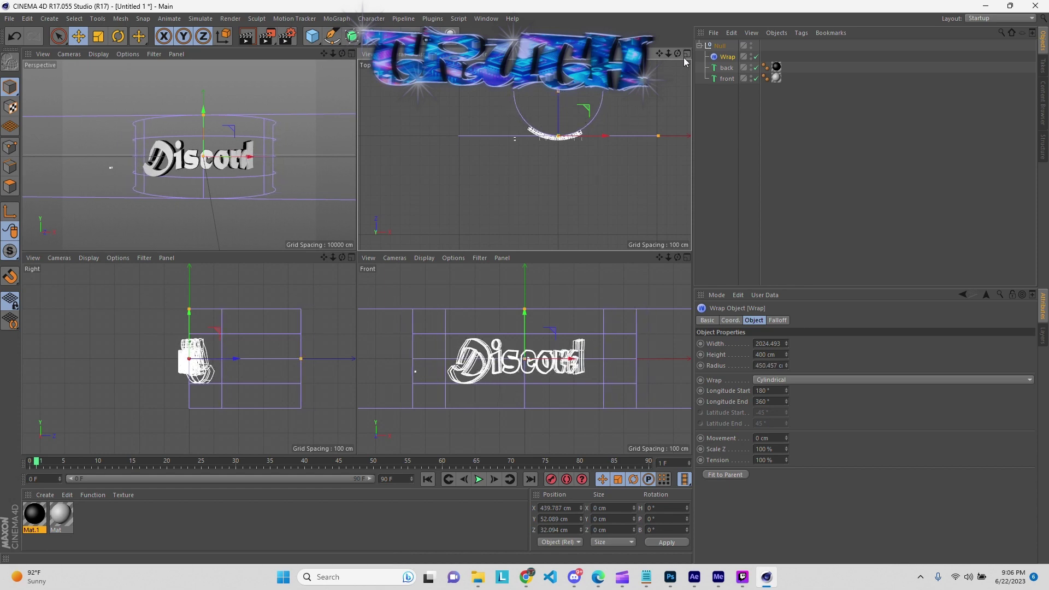
{"action": "left_click", "coordinate": [350, 54]}
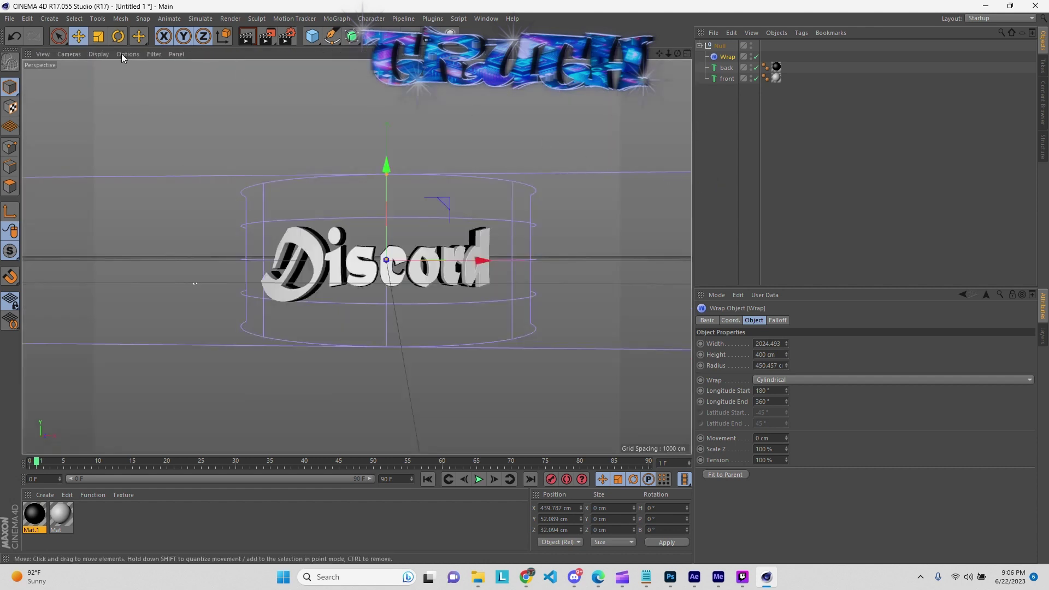
Save As Untitled 1.c4d into a newly created 'tut' folder within the C4D folder
{"action": "left_click", "coordinate": [11, 20]}
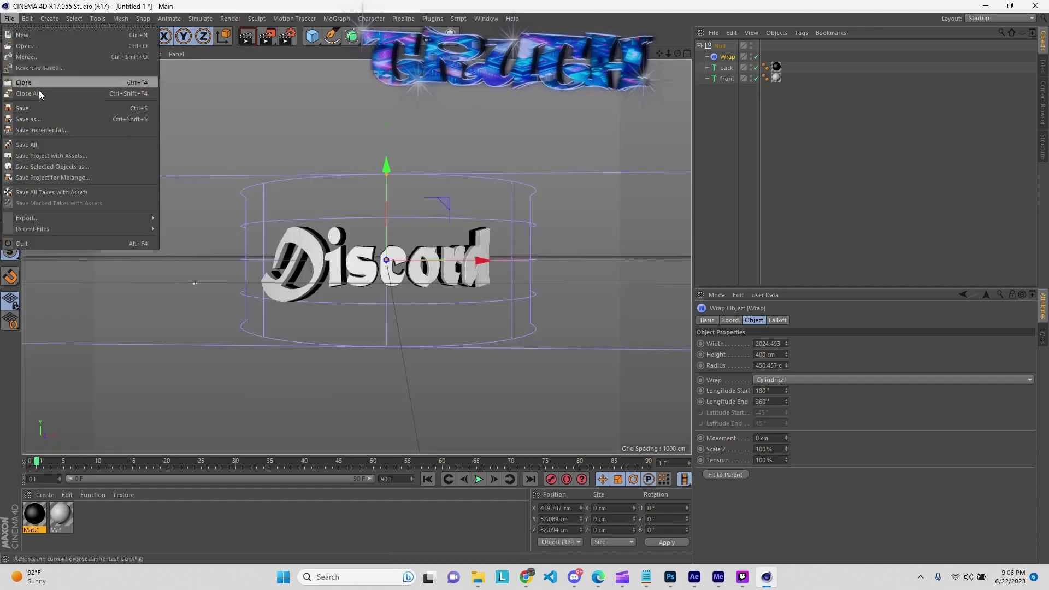
{"action": "left_click", "coordinate": [38, 111]}
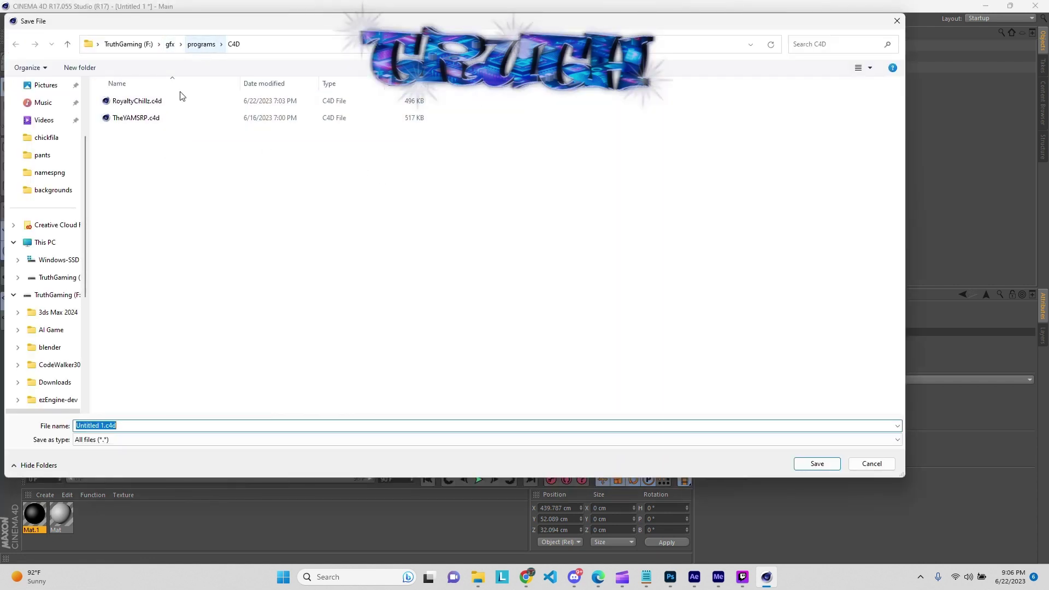
{"action": "right_click", "coordinate": [169, 175]}
{"action": "mouse_move", "coordinate": [206, 334]}
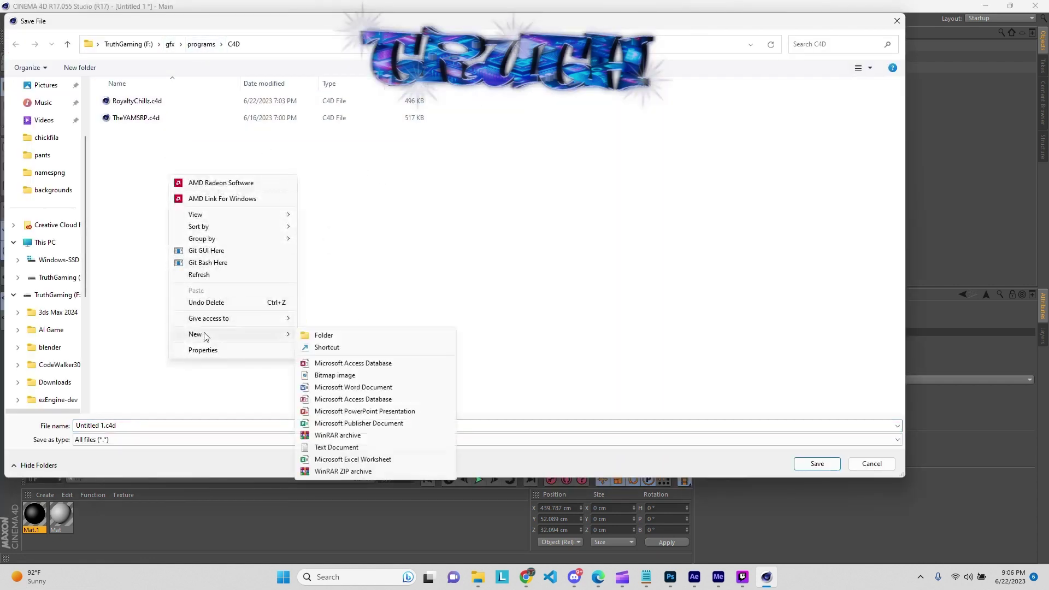
{"action": "left_click", "coordinate": [312, 334]}
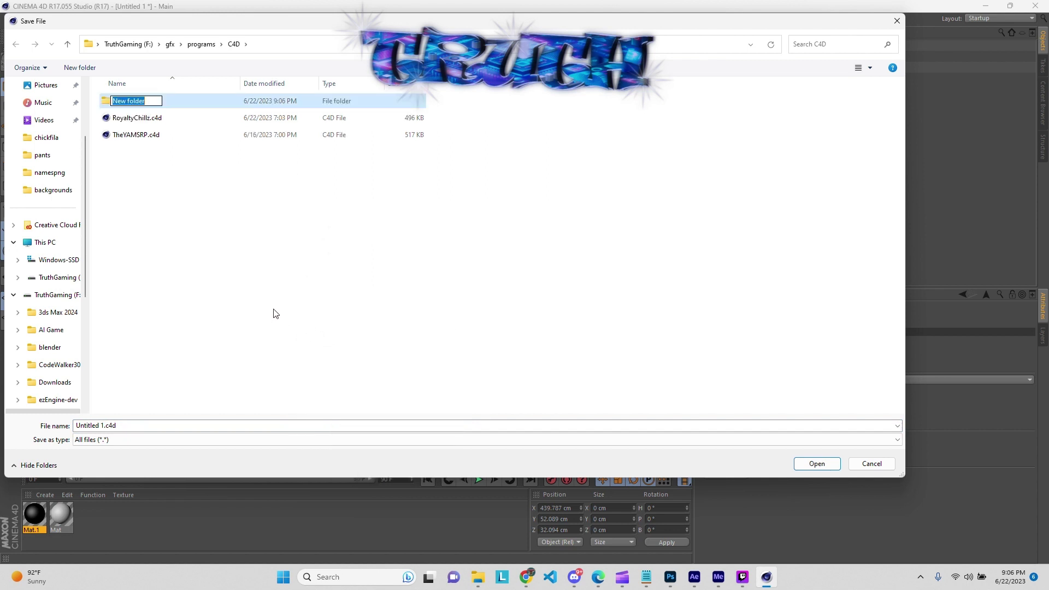
{"action": "type", "text": "tut"}
{"action": "left_click", "coordinate": [221, 212]}
{"action": "double_click", "coordinate": [129, 103]}
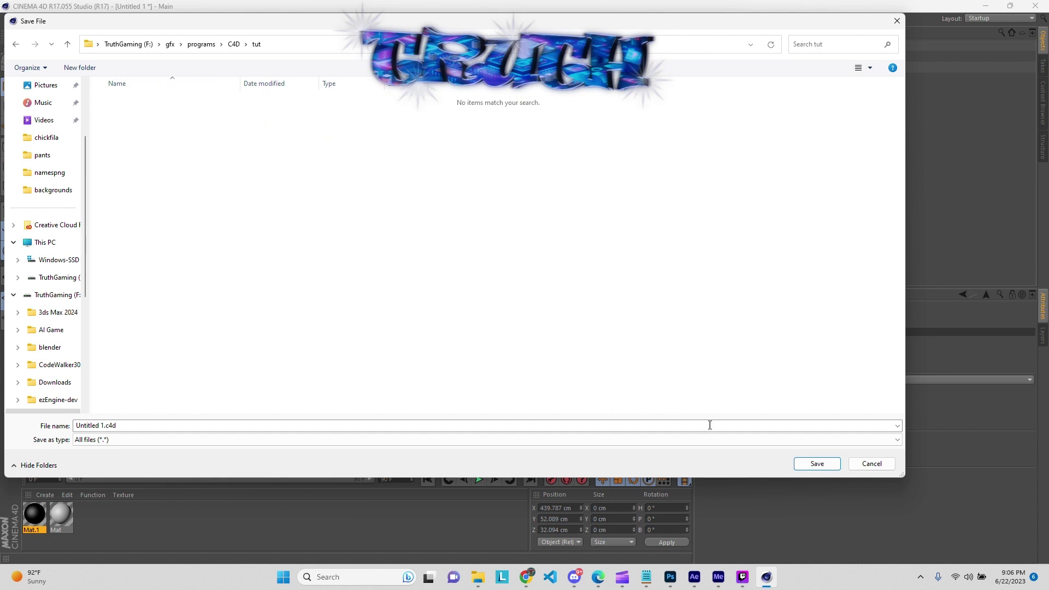
{"action": "left_click", "coordinate": [816, 463]}
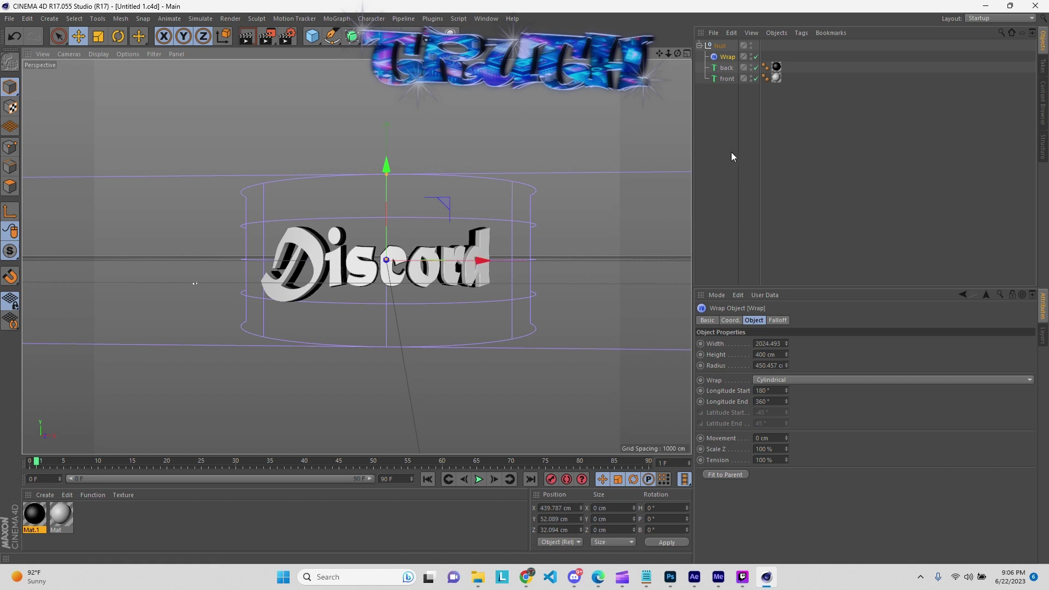
Undo the last change and duplicate the back MoText from the Null to the top level
{"action": "key", "text": "ctrl+z"}
{"action": "key", "text": "ctrl+z"}
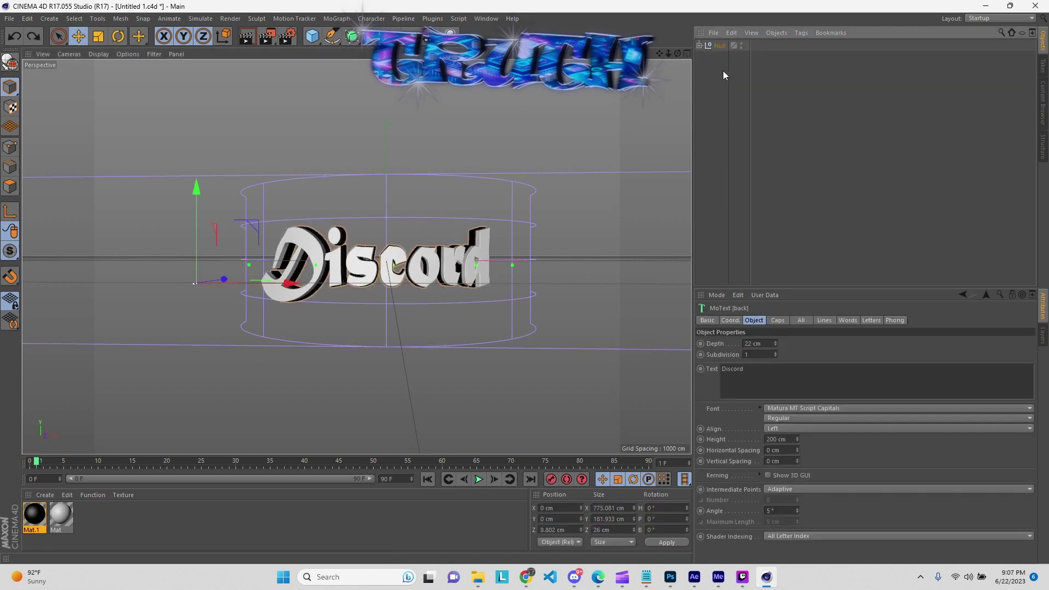
{"action": "left_click", "coordinate": [717, 45]}
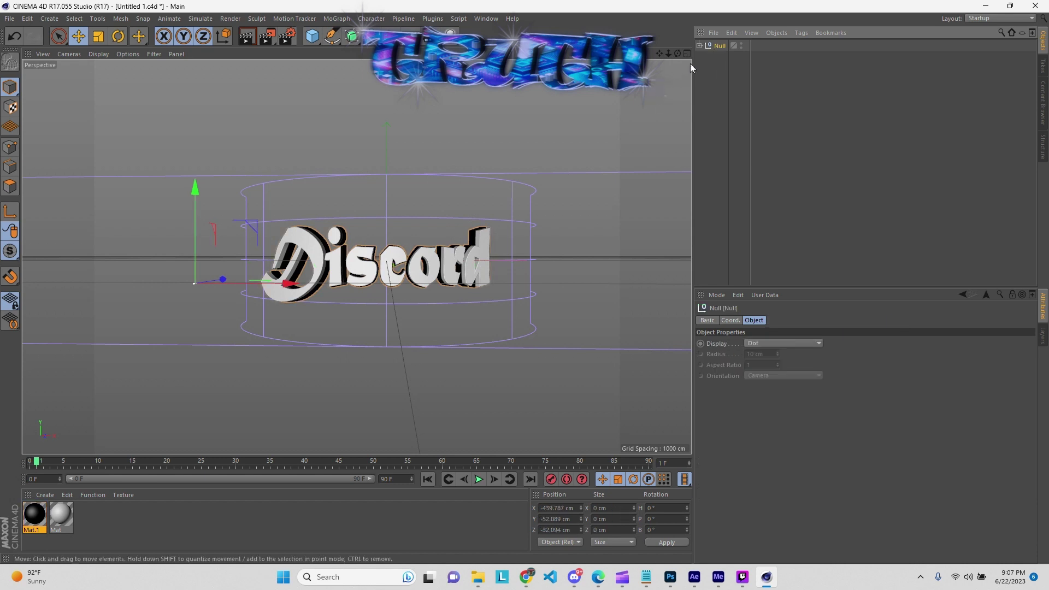
{"action": "left_click", "coordinate": [698, 46]}
{"action": "left_click", "coordinate": [725, 68]}
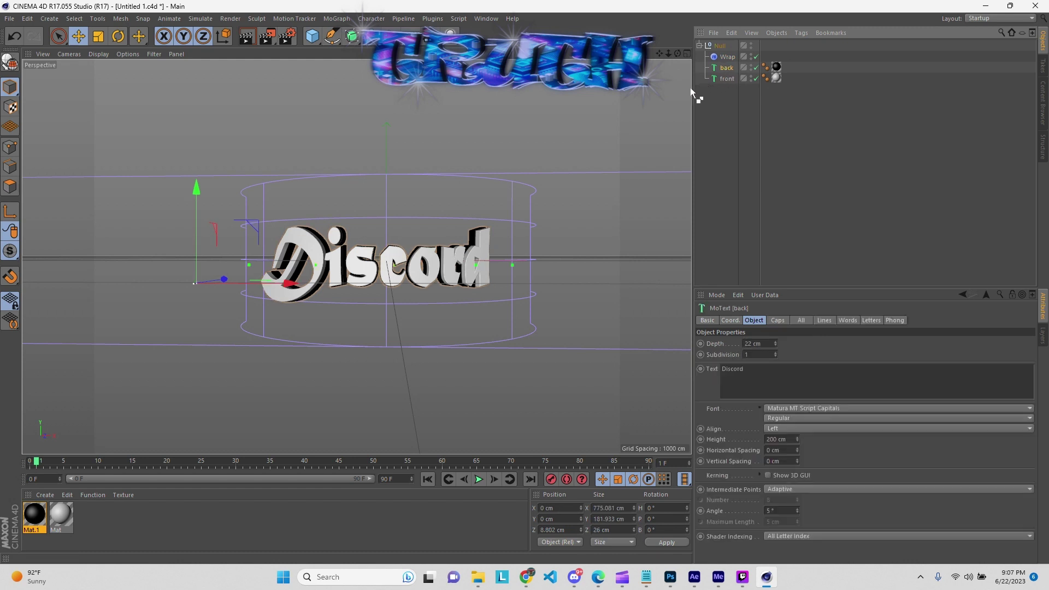
{"action": "key", "text": "ctrl+v"}
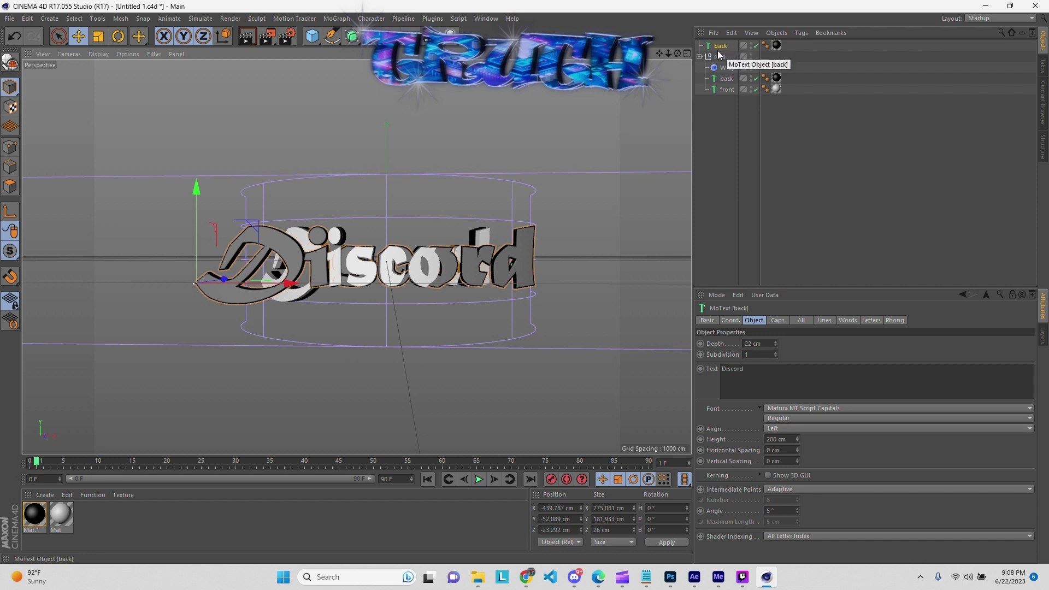
Shift the copied back text along Z to 59.609 cm in the Top view
{"action": "left_click", "coordinate": [686, 53]}
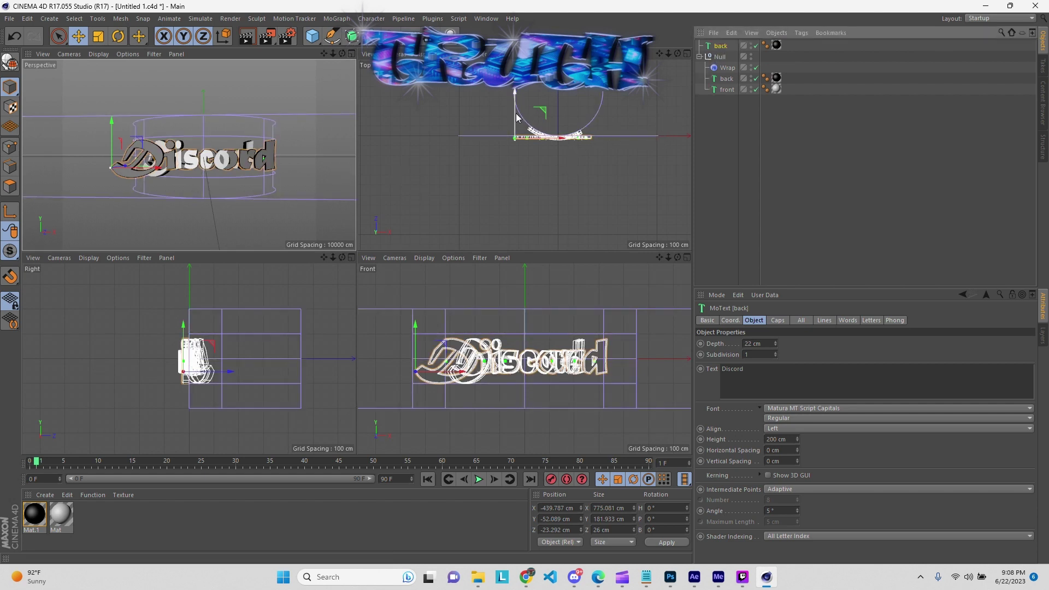
{"action": "left_click_drag", "start_coordinate": [515, 112], "coordinate": [519, 107]}
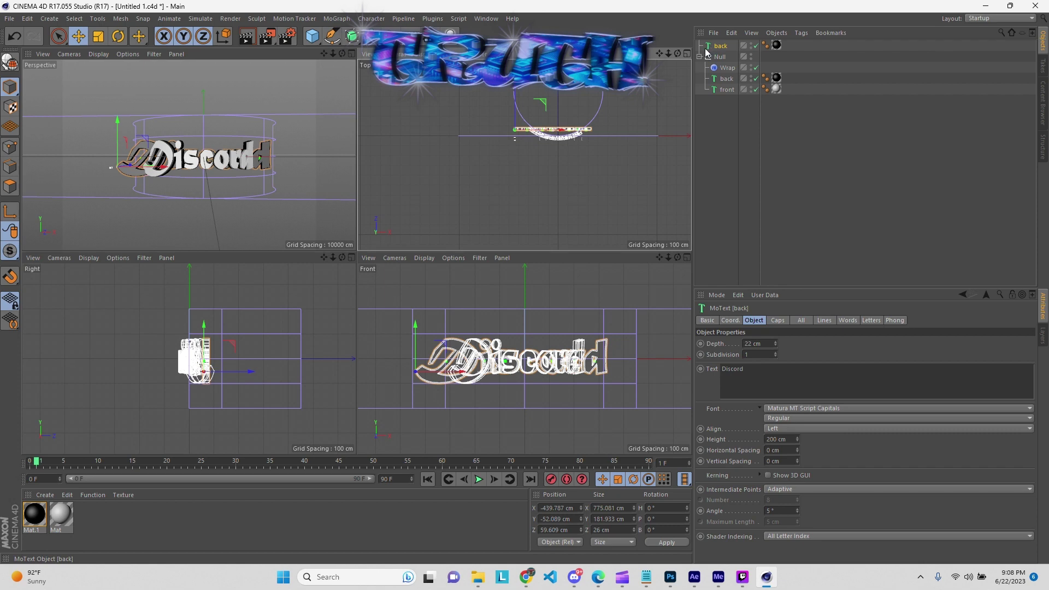
{"action": "left_click", "coordinate": [351, 54]}
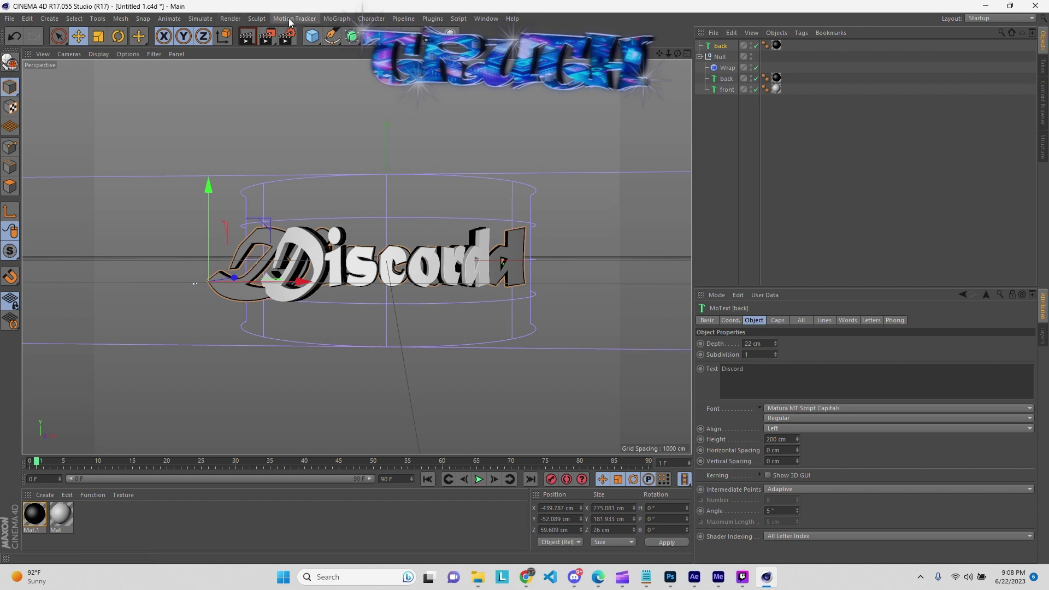
Add a MoGraph Random effector parented under the copied back text
{"action": "left_click", "coordinate": [317, 19]}
{"action": "mouse_move", "coordinate": [336, 19]}
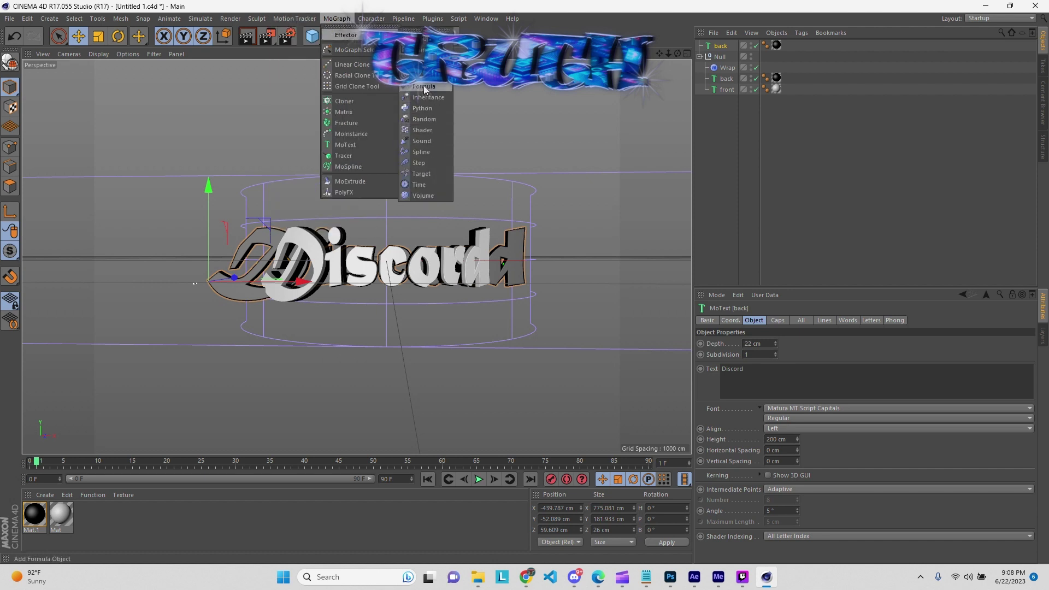
{"action": "left_click", "coordinate": [424, 119]}
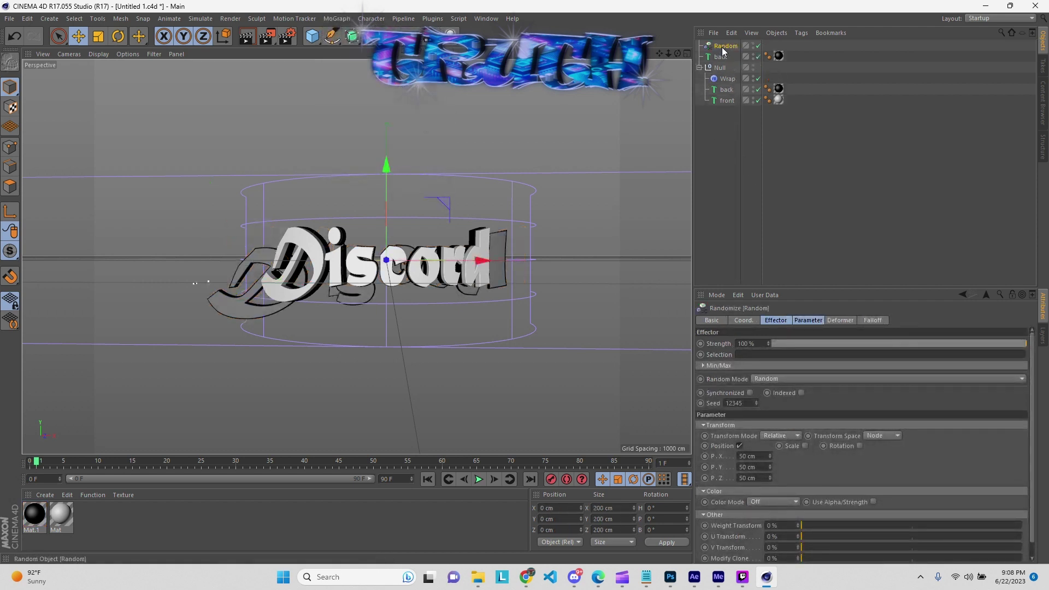
{"action": "left_click_drag", "start_coordinate": [725, 50], "coordinate": [726, 58]}
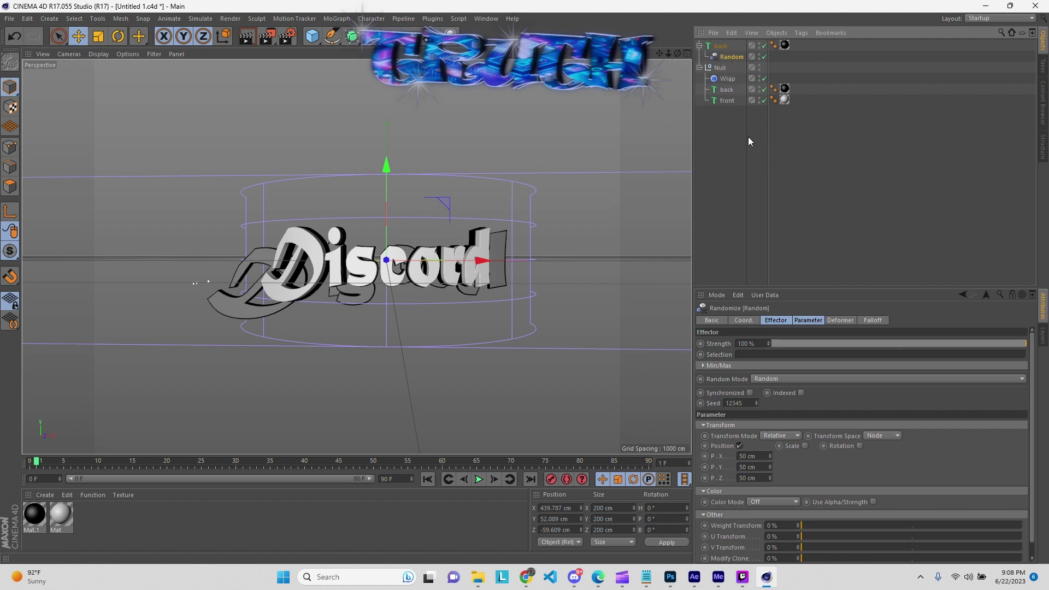
Set the Random effector to Point deformation at 37% strength and move the copy into the Null
{"action": "left_click", "coordinate": [835, 322]}
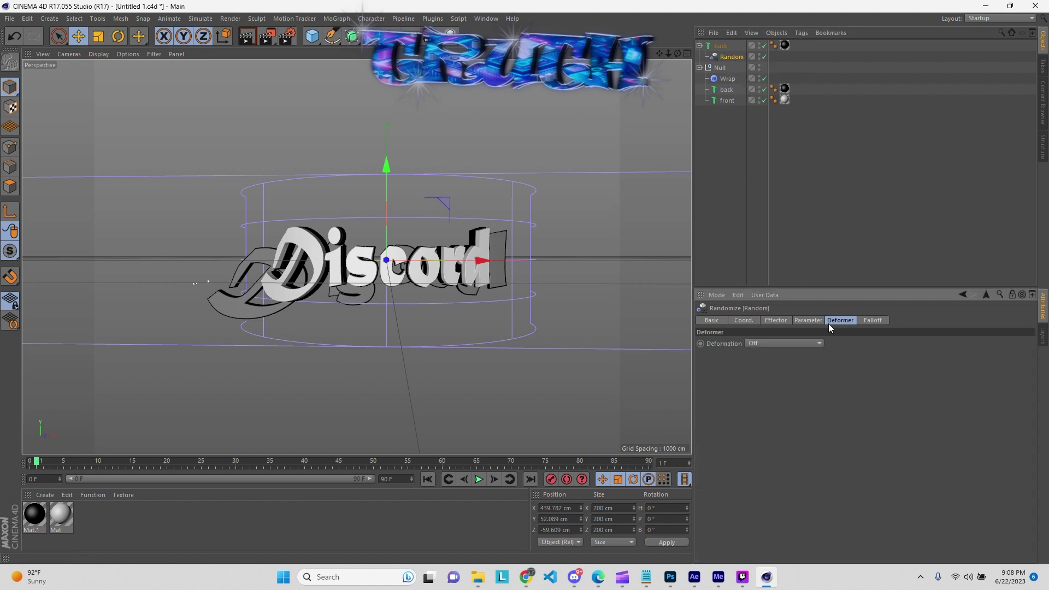
{"action": "left_click", "coordinate": [794, 342]}
{"action": "left_click", "coordinate": [772, 379]}
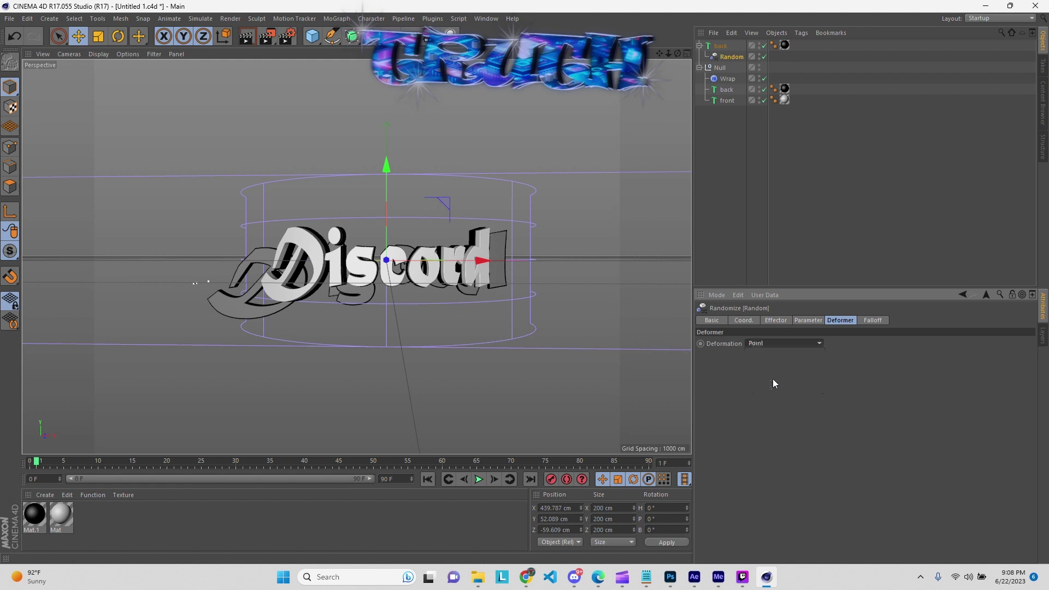
{"action": "left_click", "coordinate": [777, 320]}
{"action": "left_click_drag", "start_coordinate": [898, 342], "coordinate": [868, 347]}
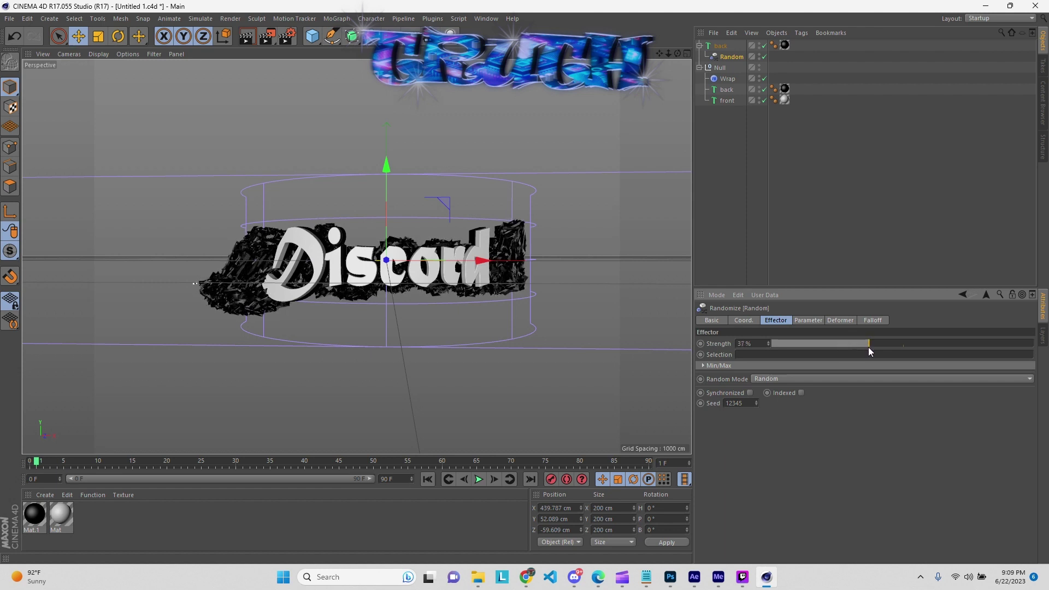
{"action": "left_click", "coordinate": [699, 46]}
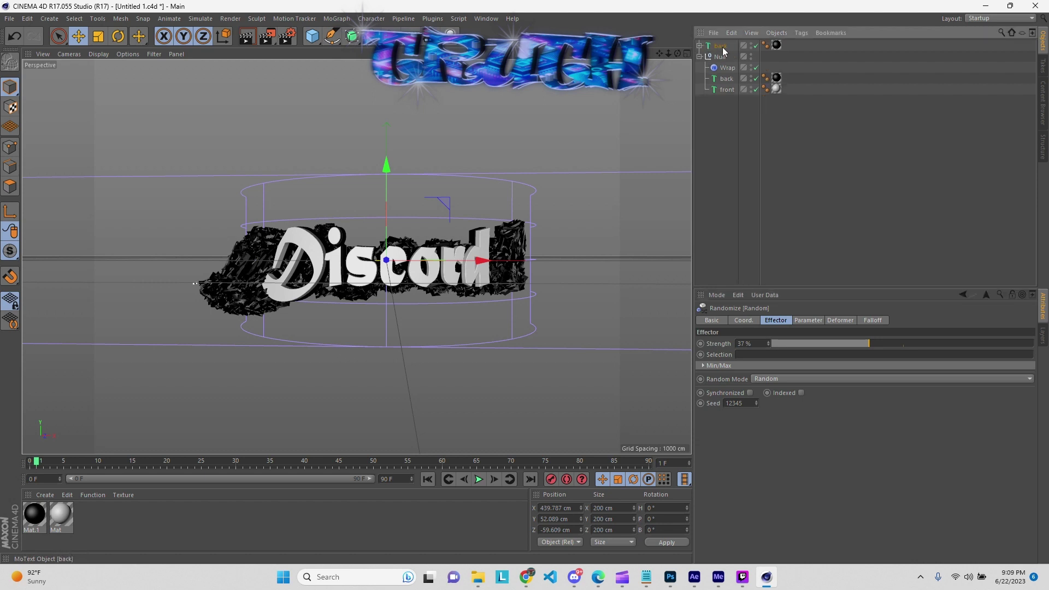
{"action": "mouse_move", "coordinate": [720, 49]}
{"action": "left_mouse_down"}
{"action": "mouse_move", "coordinate": [723, 66]}
{"action": "mouse_move", "coordinate": [721, 57]}
{"action": "left_mouse_up"}
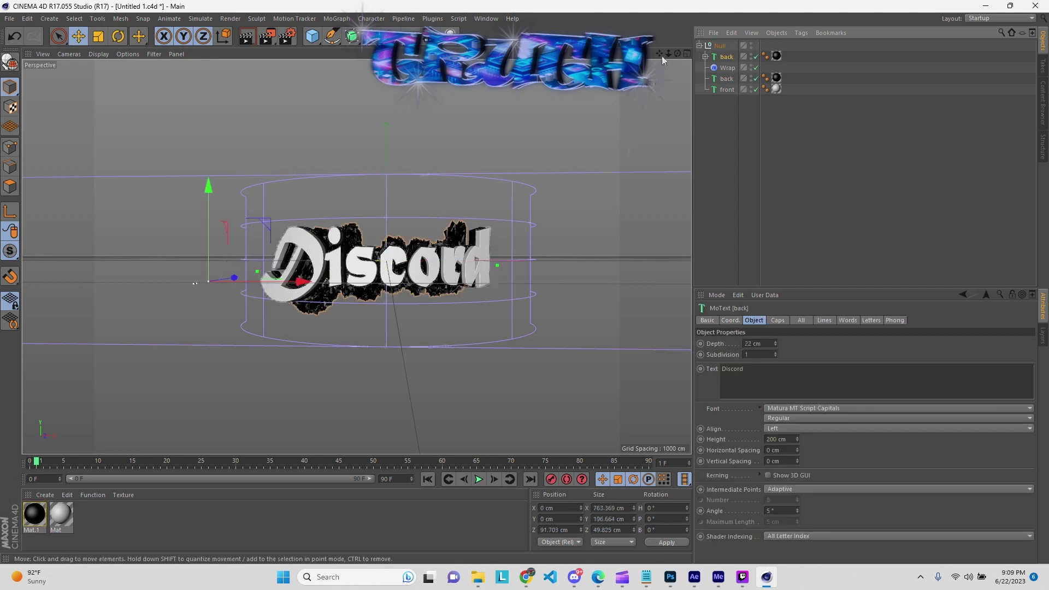
Push the back Discord text back to Z 36.436 cm in the Top view and maximize Perspective
{"action": "left_click", "coordinate": [686, 52]}
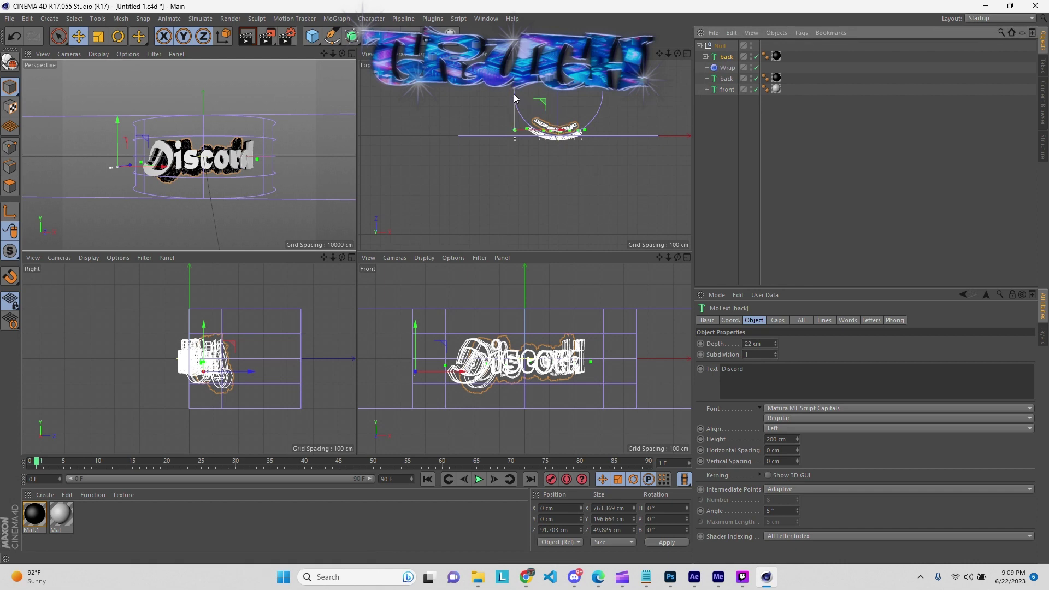
{"action": "left_click_drag", "start_coordinate": [514, 99], "coordinate": [519, 102]}
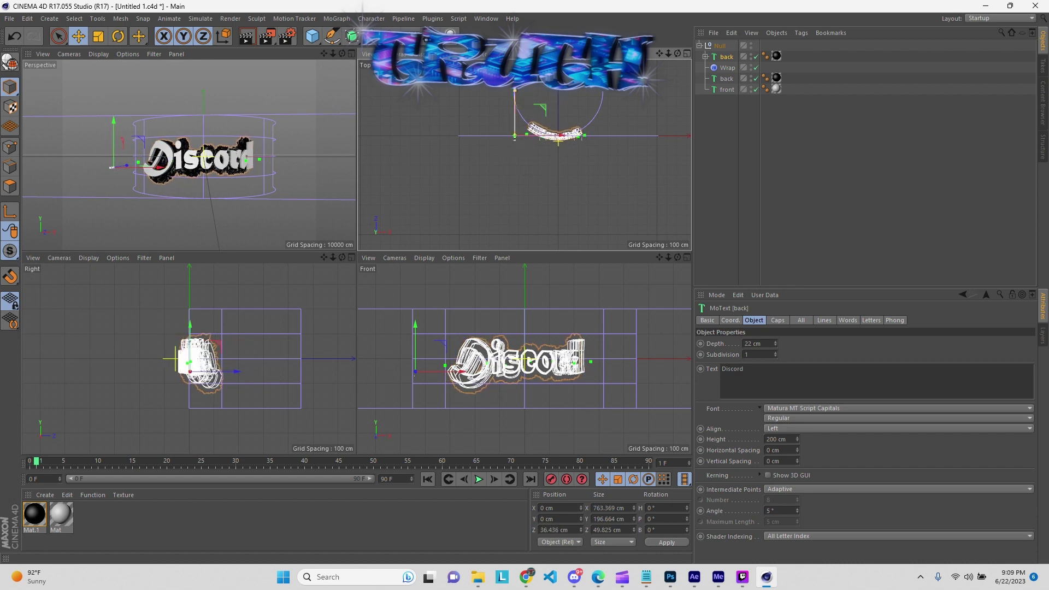
{"action": "left_click", "coordinate": [687, 53]}
{"action": "left_click", "coordinate": [687, 52]}
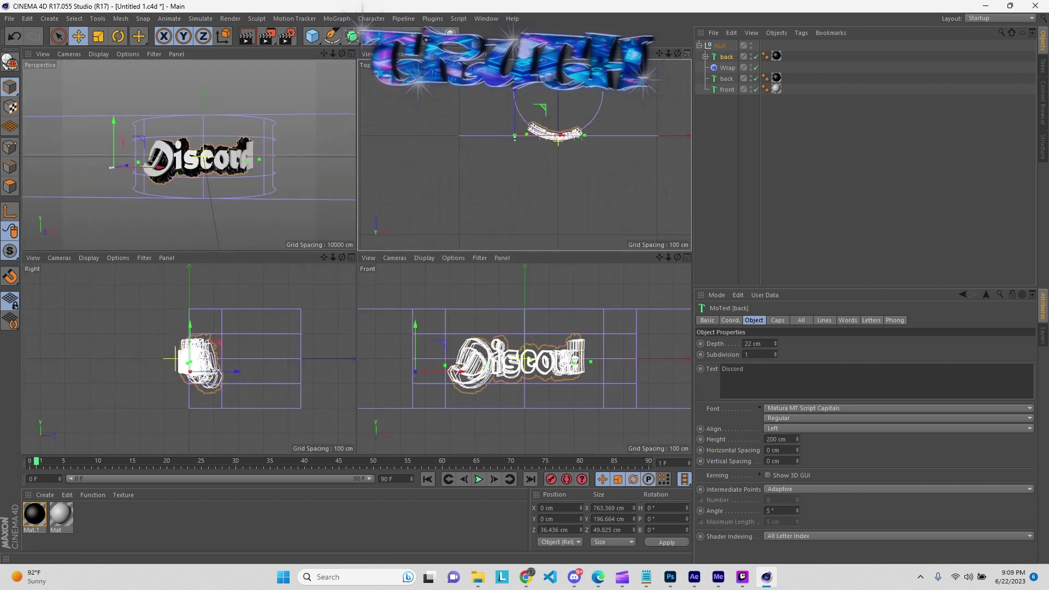
{"action": "left_click", "coordinate": [354, 52]}
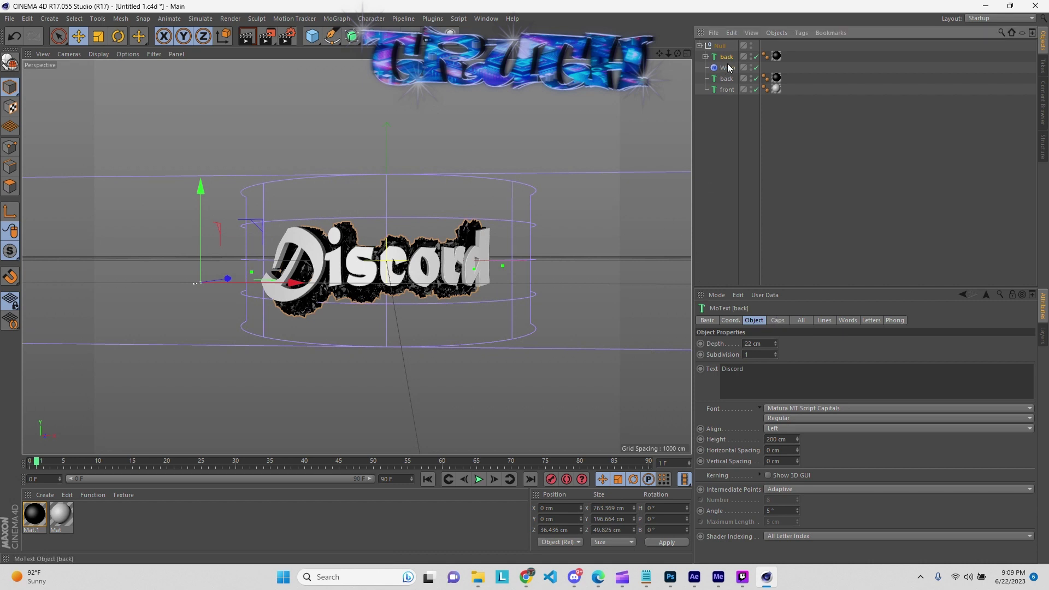
Change the back text's Random effector strength to 38% and deselect all objects
{"action": "left_click", "coordinate": [705, 56]}
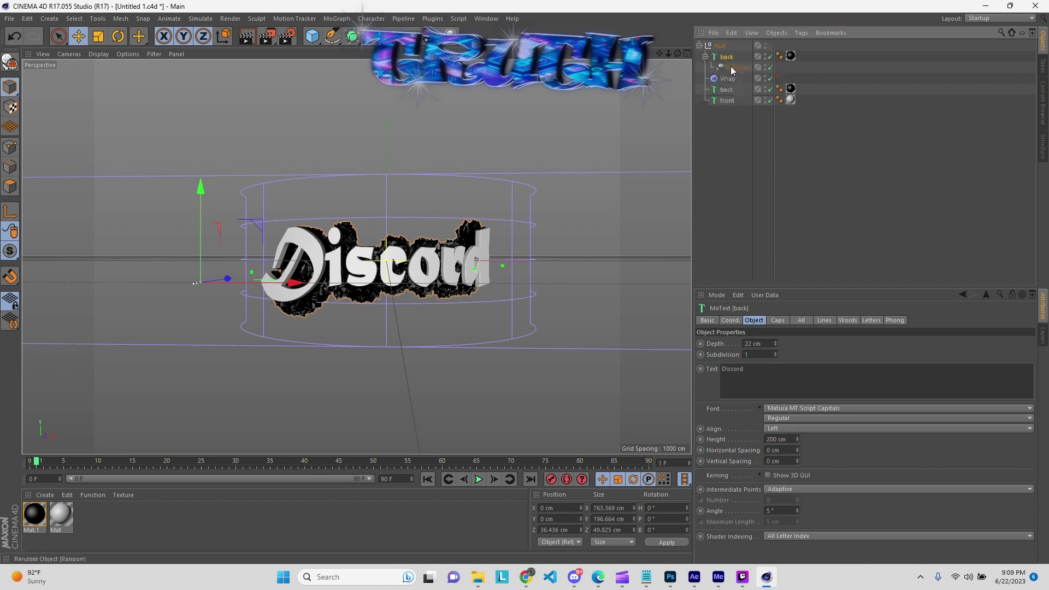
{"action": "left_click", "coordinate": [732, 68]}
{"action": "mouse_move", "coordinate": [868, 345]}
{"action": "left_mouse_down"}
{"action": "mouse_move", "coordinate": [806, 342]}
{"action": "mouse_move", "coordinate": [940, 340]}
{"action": "mouse_move", "coordinate": [856, 345]}
{"action": "mouse_move", "coordinate": [884, 342]}
{"action": "left_mouse_up"}
{"action": "key", "text": "ctrl+a"}
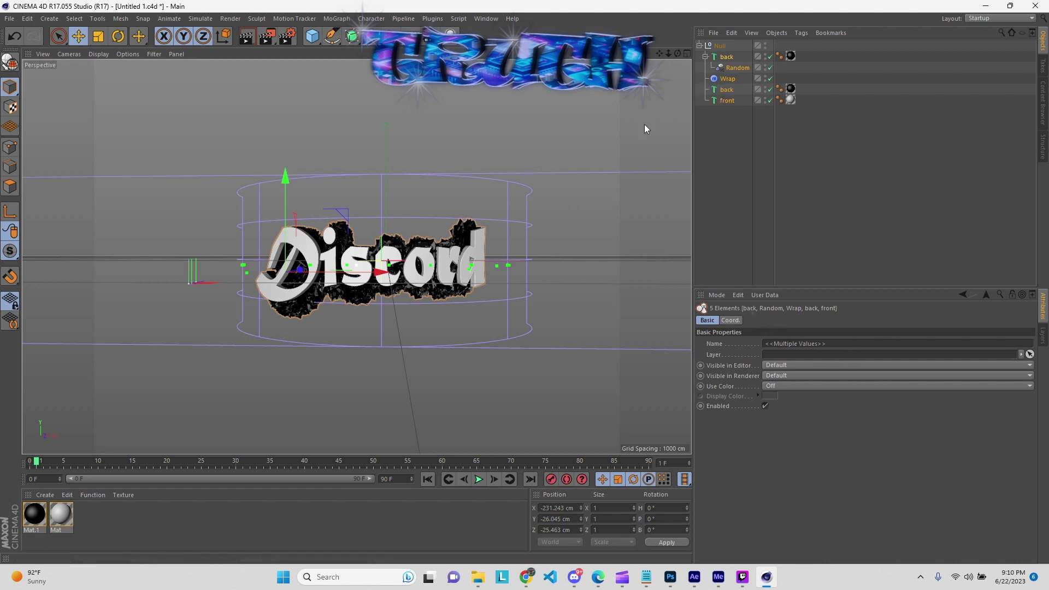
{"action": "left_click", "coordinate": [727, 119]}
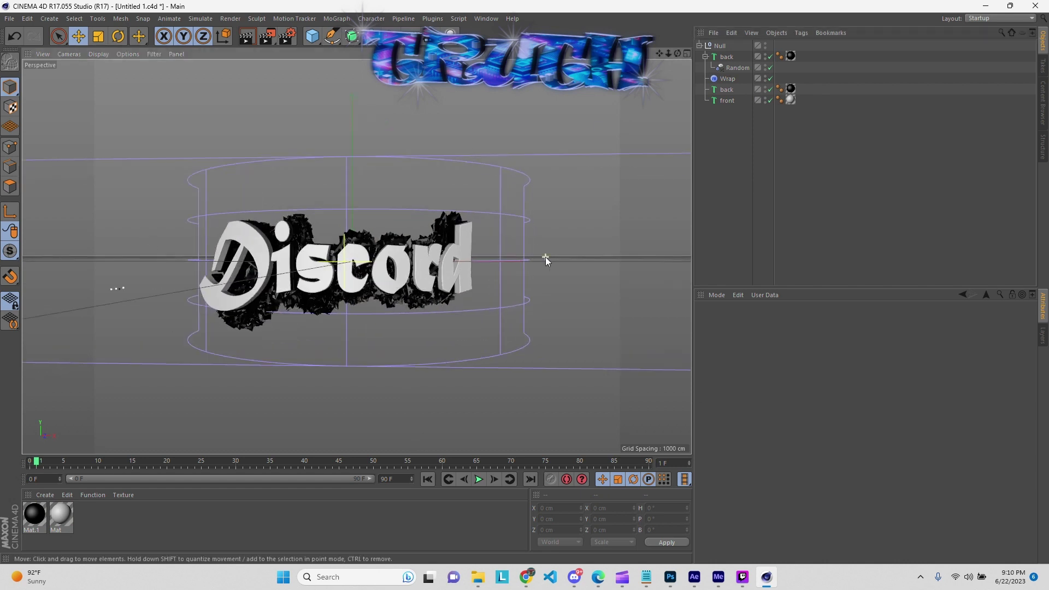
{"action": "scroll", "coordinate": [545, 257], "scroll_direction": "up", "scroll_amount": 3}
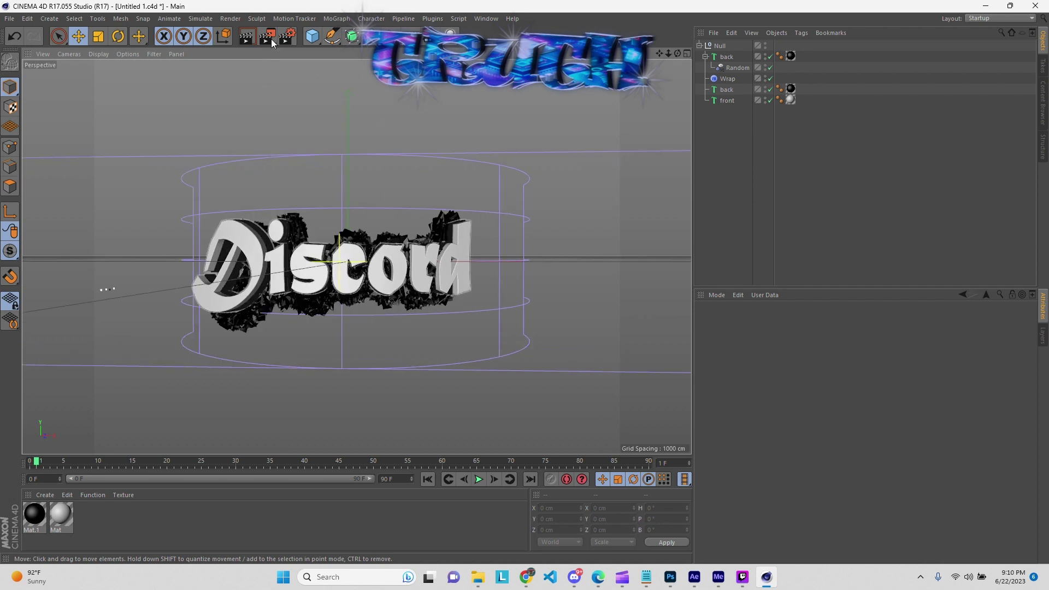
In Render Settings' Save page, create and open a new 'tuts' output folder
{"action": "left_click", "coordinate": [288, 37]}
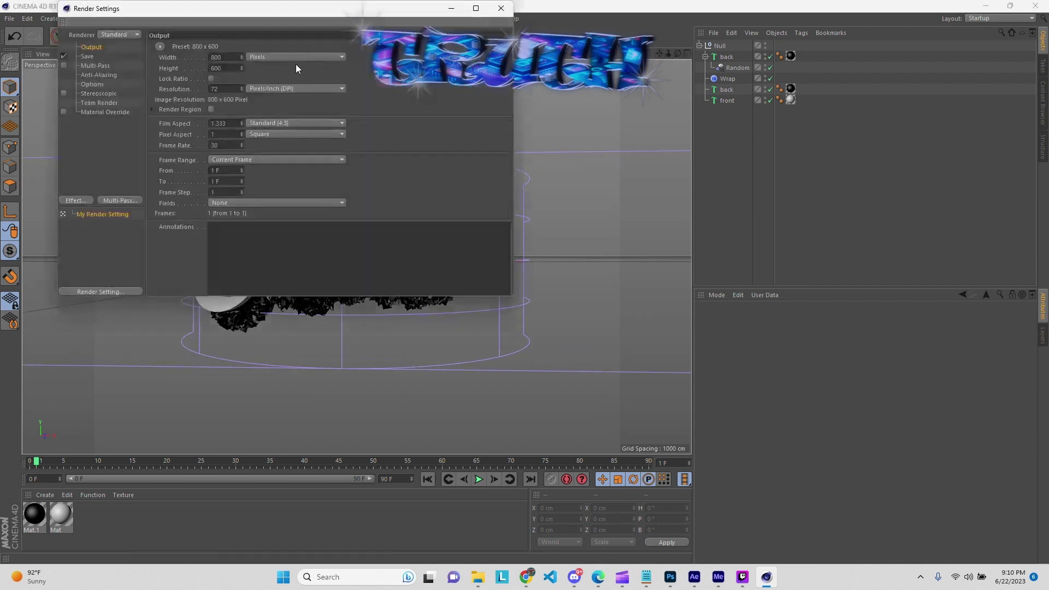
{"action": "left_click", "coordinate": [93, 56]}
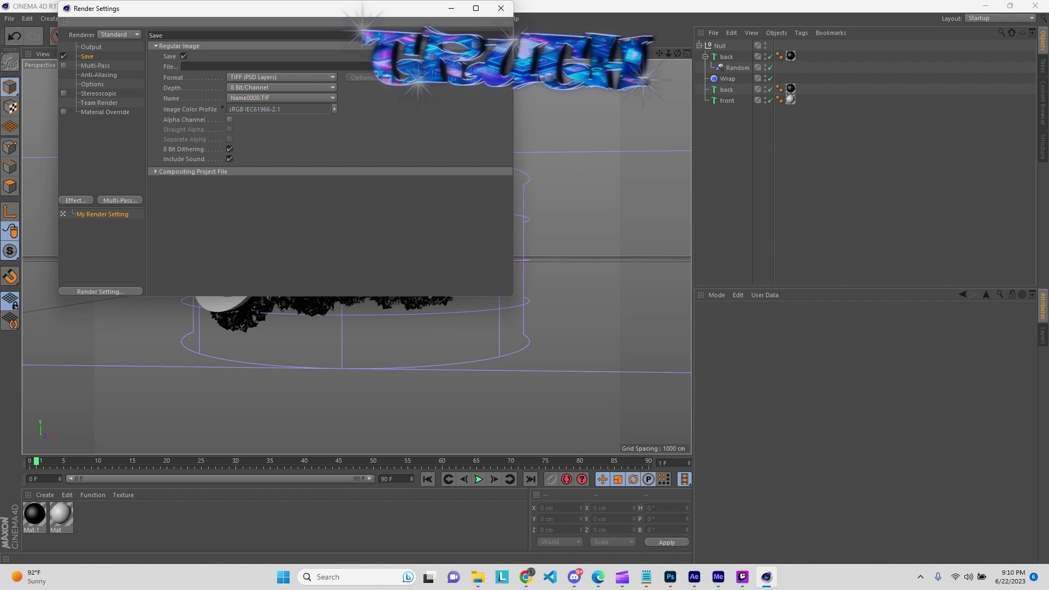
{"action": "left_click", "coordinate": [170, 67]}
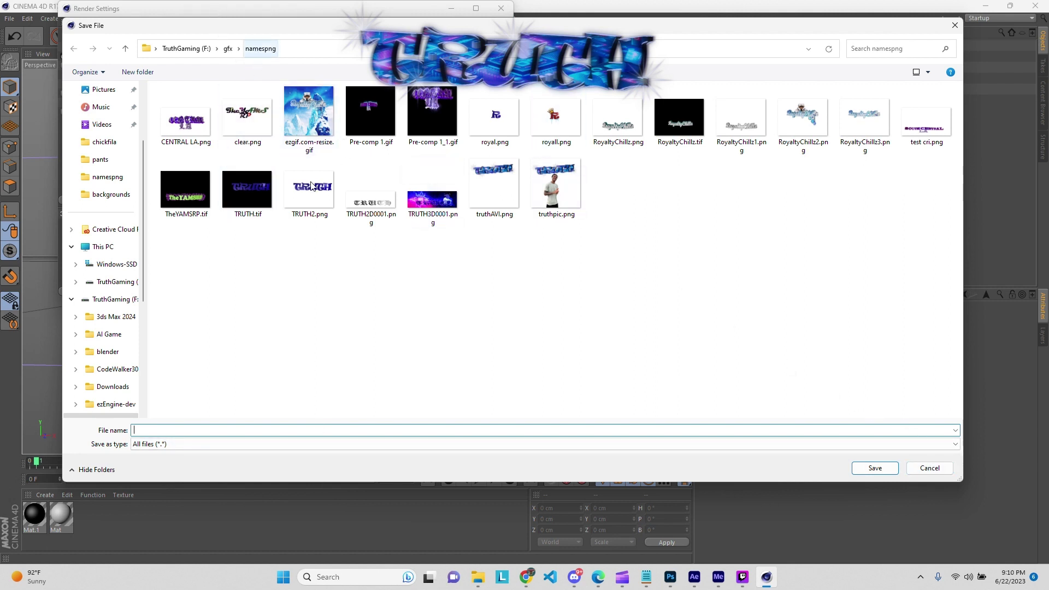
{"action": "right_click", "coordinate": [322, 332]}
{"action": "mouse_move", "coordinate": [376, 501]}
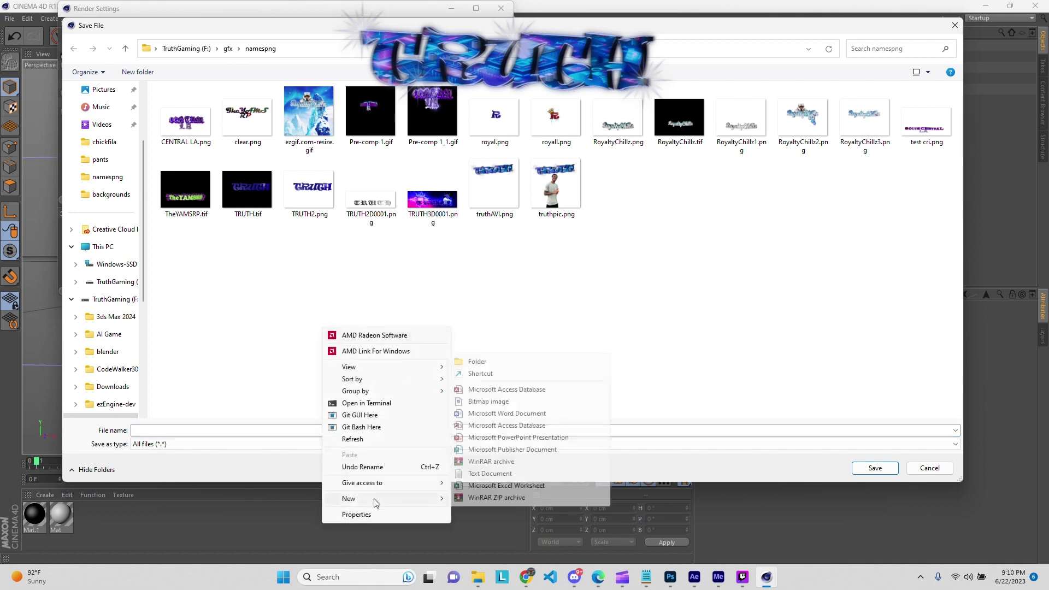
{"action": "left_click", "coordinate": [492, 363]}
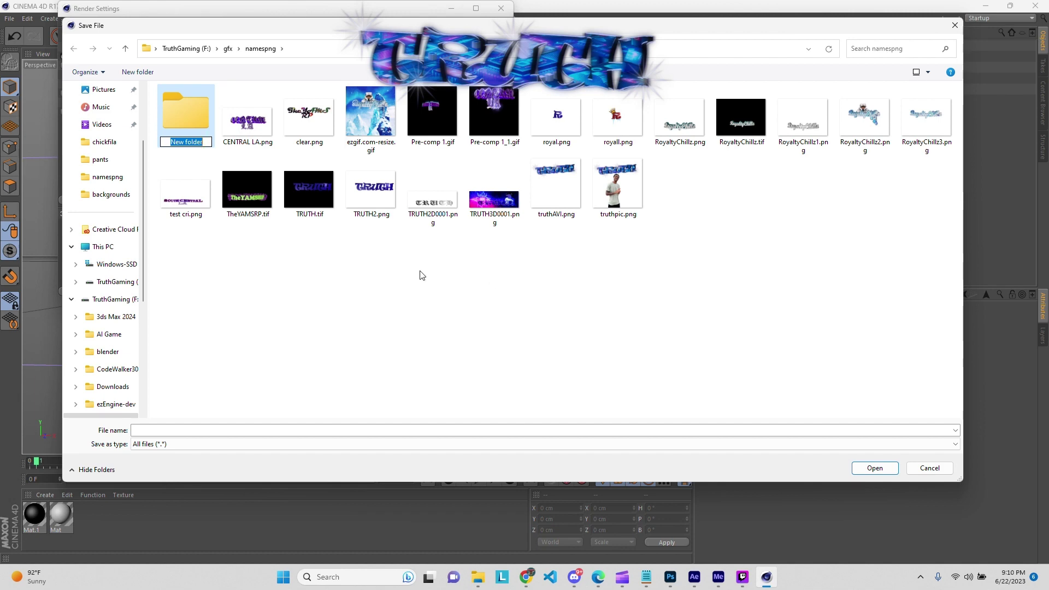
{"action": "key", "text": "BackSpace"}
{"action": "type", "text": "te"}
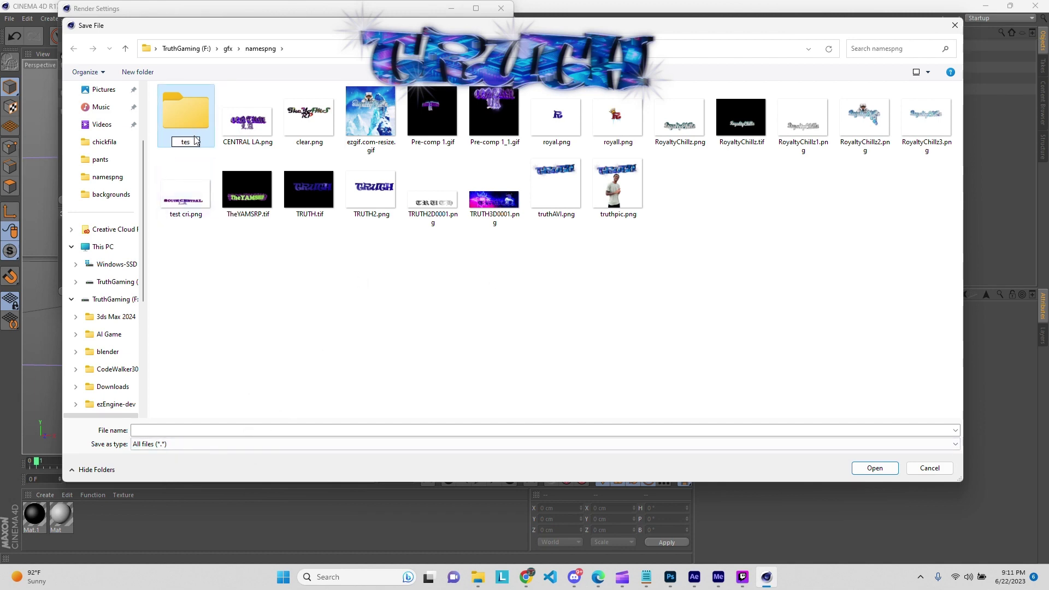
{"action": "key", "text": "BackSpace"}
{"action": "type", "text": "ru"}
{"action": "key", "text": "Return"}
{"action": "double_click", "coordinate": [179, 110]}
Set the render output file to test1 in PNG format with Alpha Channel enabled
{"action": "left_click", "coordinate": [199, 429]}
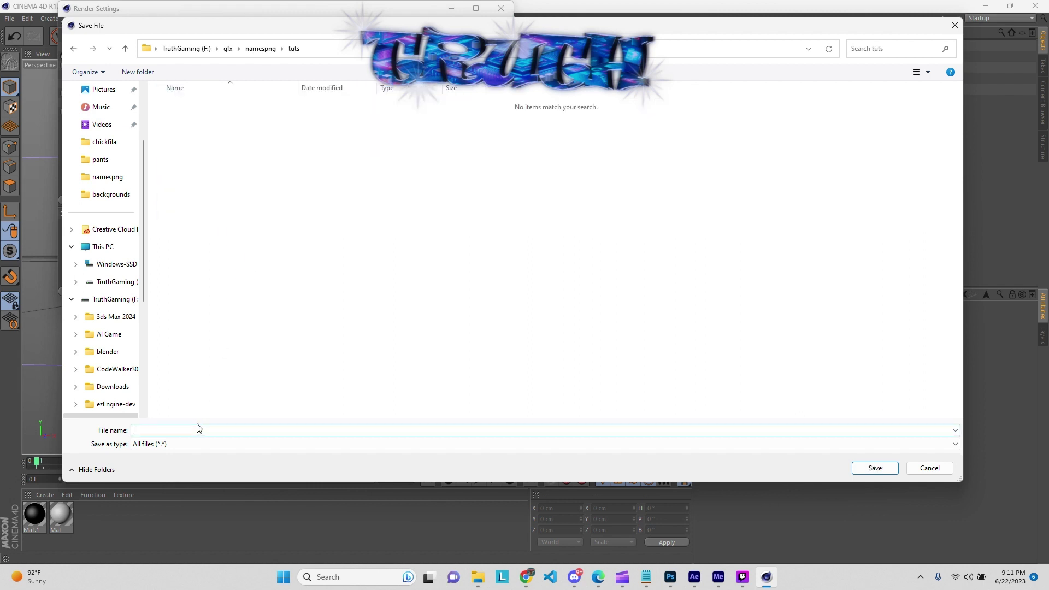
{"action": "type", "text": "test1"}
{"action": "left_click", "coordinate": [876, 468]}
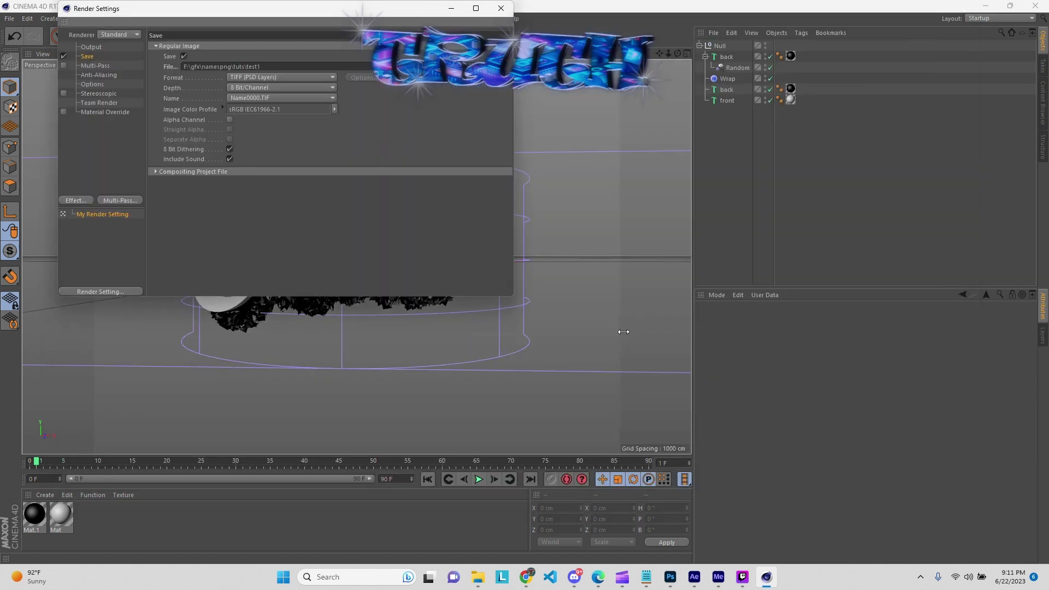
{"action": "left_click", "coordinate": [273, 77]}
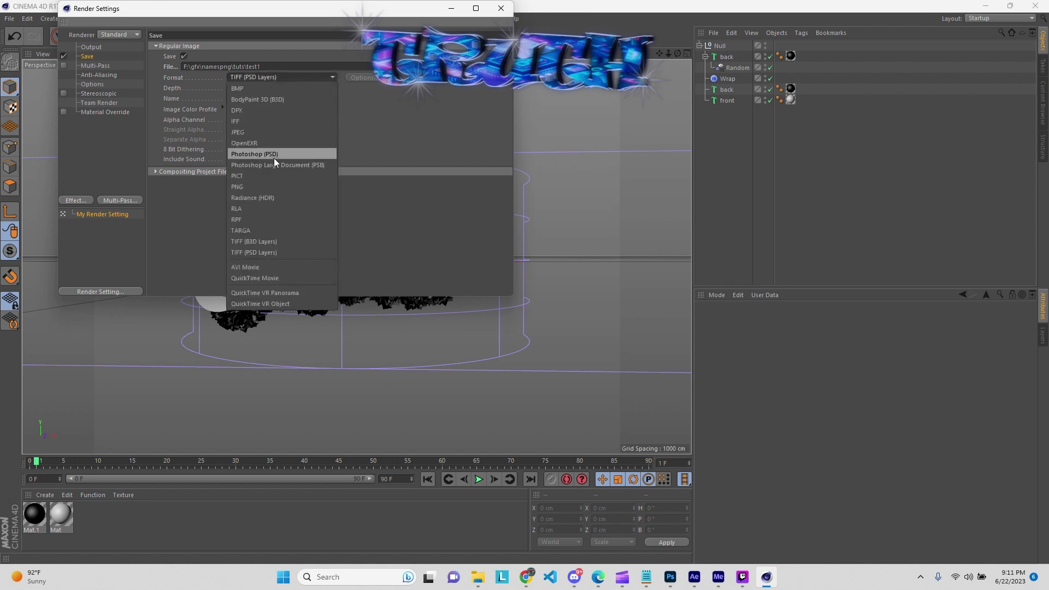
{"action": "left_click", "coordinate": [261, 186]}
{"action": "left_click", "coordinate": [230, 120]}
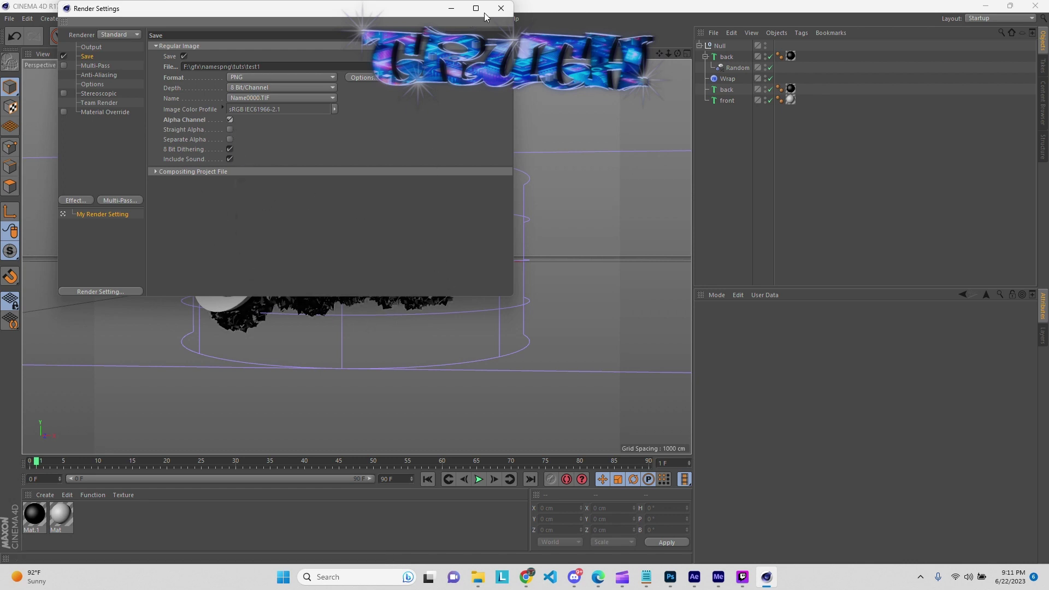
{"action": "left_click", "coordinate": [500, 8]}
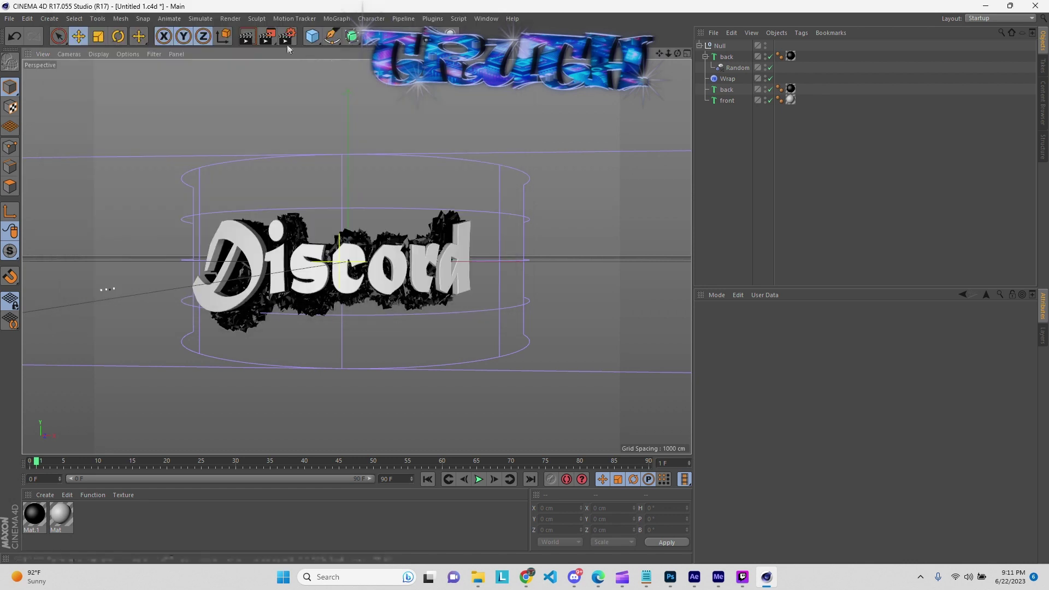
Render the current frame to the Picture Viewer as test1_0001.png, inspect it, then close it
{"action": "left_click", "coordinate": [269, 37]}
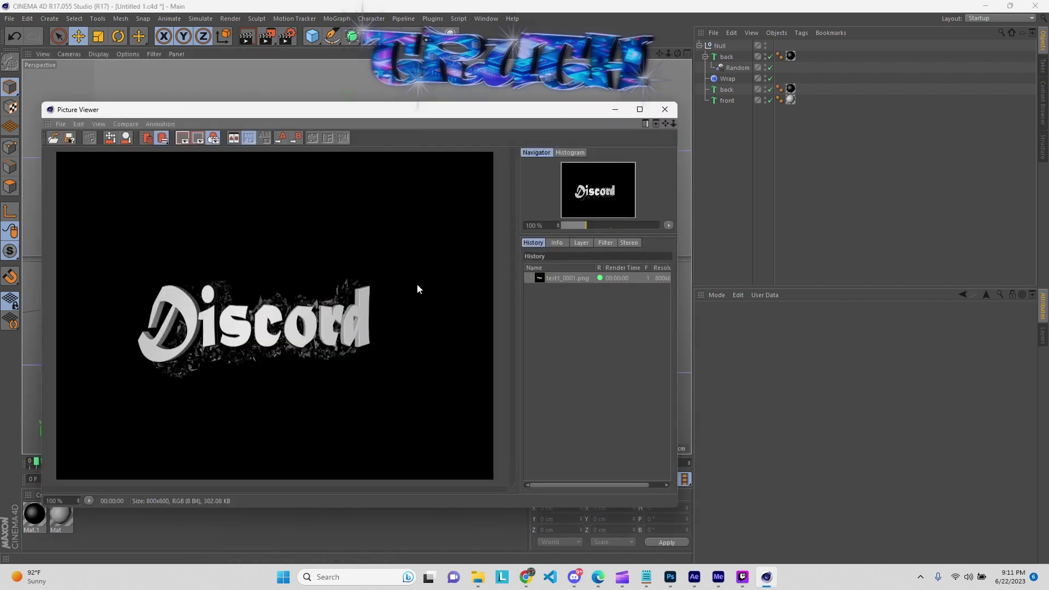
{"action": "scroll", "coordinate": [407, 270], "scroll_direction": "down", "scroll_amount": 2}
{"action": "scroll", "coordinate": [407, 269], "scroll_direction": "up", "scroll_amount": 2}
{"action": "scroll", "coordinate": [401, 282], "scroll_direction": "down", "scroll_amount": 2}
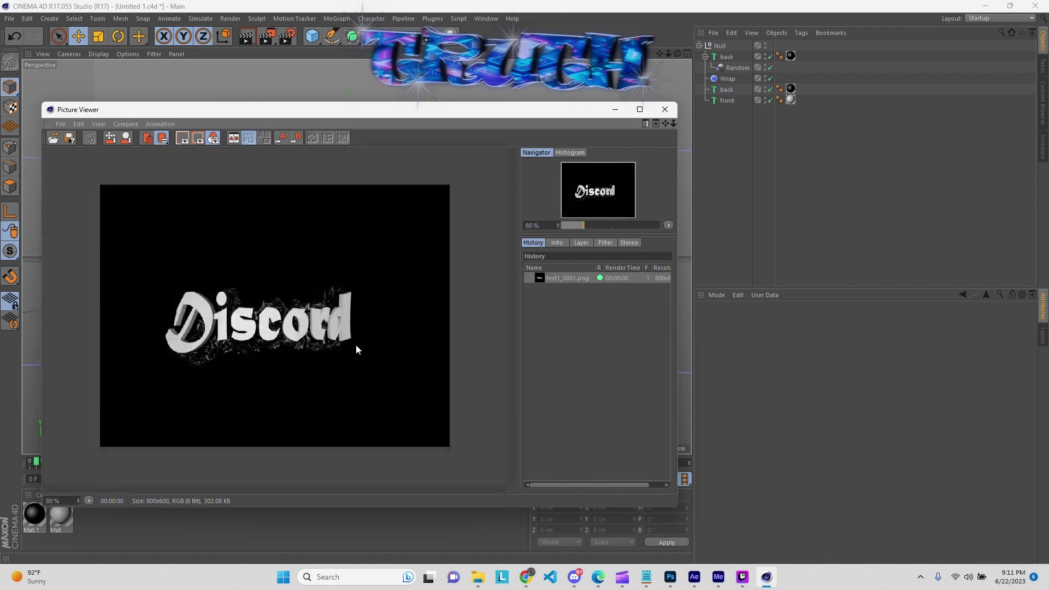
{"action": "scroll", "coordinate": [352, 371], "scroll_direction": "up", "scroll_amount": 2}
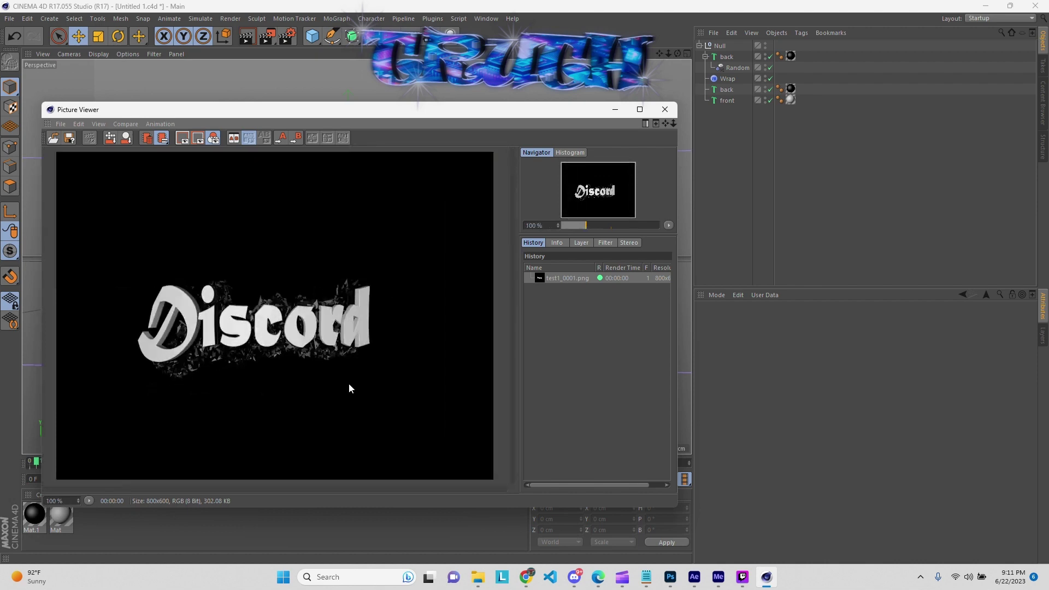
{"action": "left_click", "coordinate": [667, 111]}
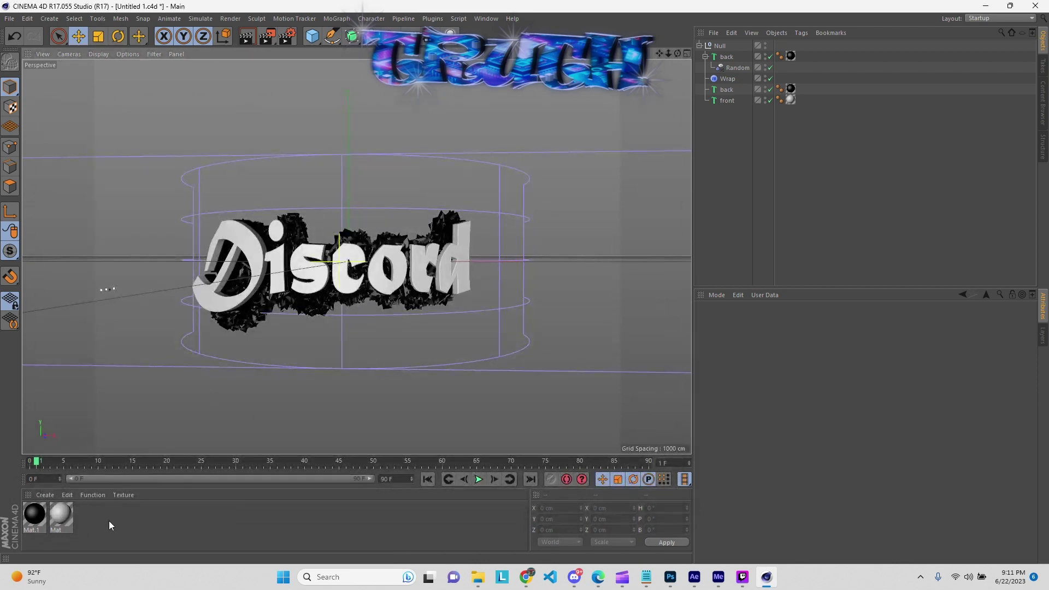
Create a new material Mat.2 and delete the front text's existing texture tag
{"action": "left_click", "coordinate": [61, 516]}
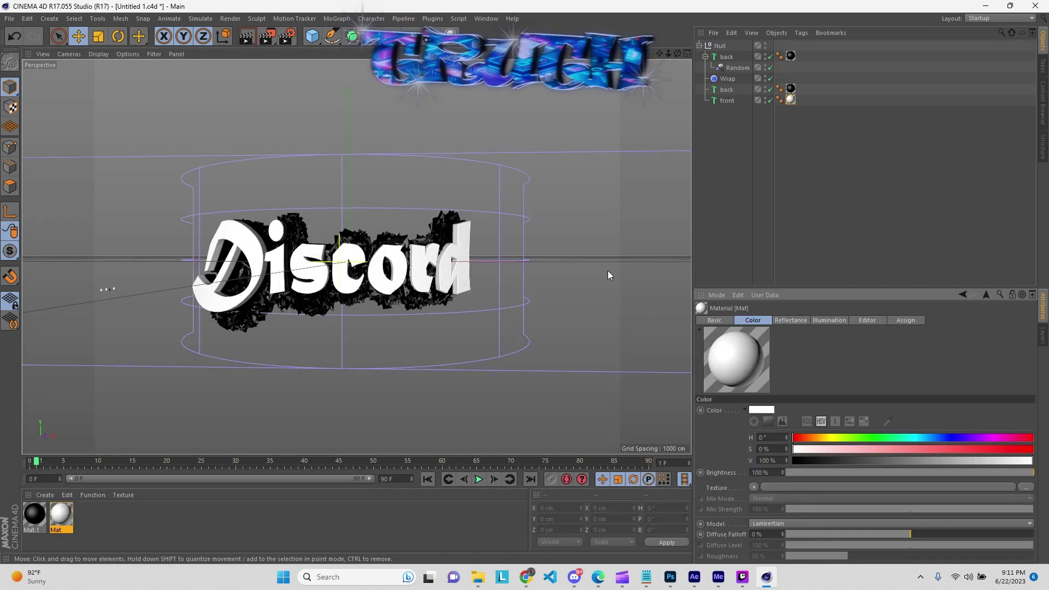
{"action": "double_click", "coordinate": [96, 522]}
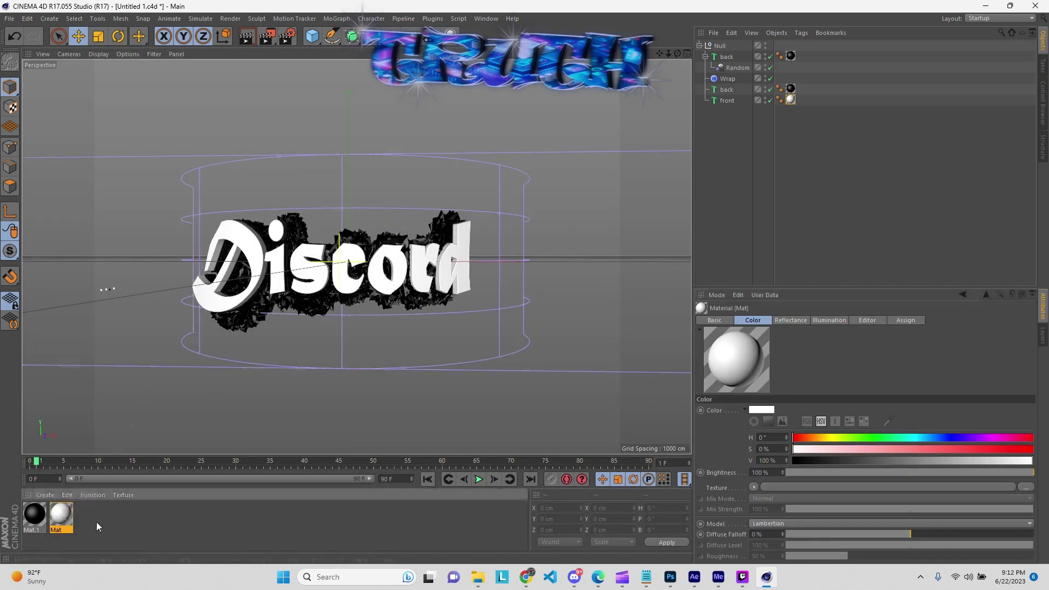
{"action": "right_click", "coordinate": [791, 101]}
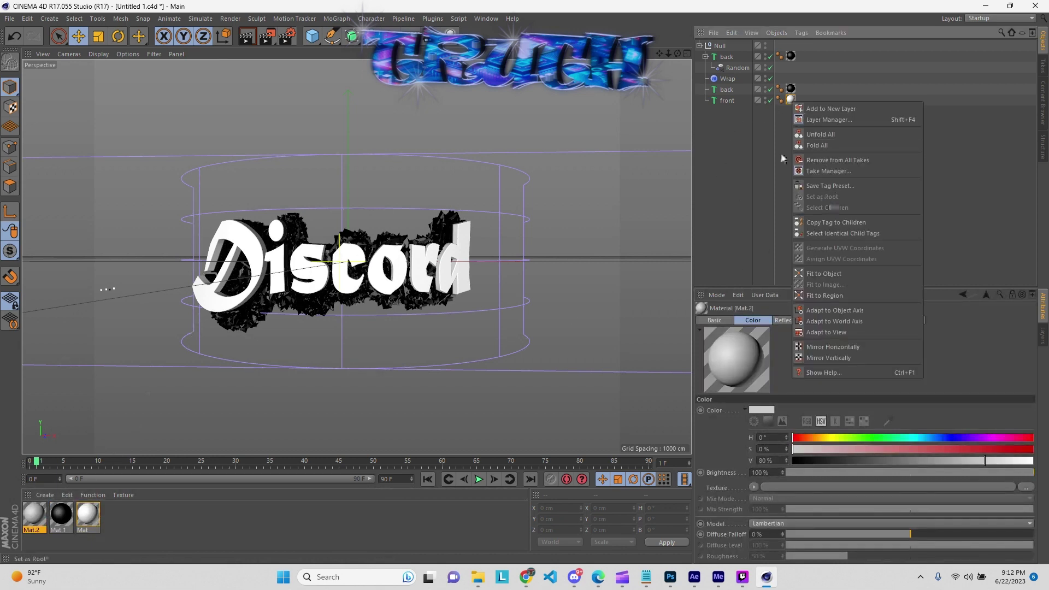
{"action": "left_click", "coordinate": [790, 100]}
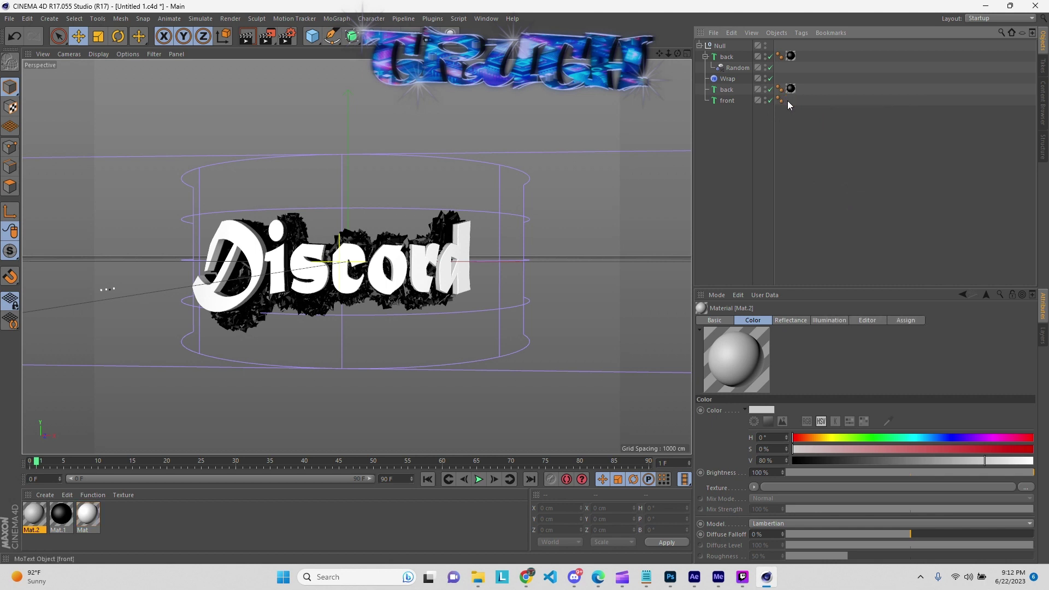
{"action": "key", "text": "Delete"}
Tint the Mat material a dark, saturated green in the Material Editor
{"action": "double_click", "coordinate": [83, 523]}
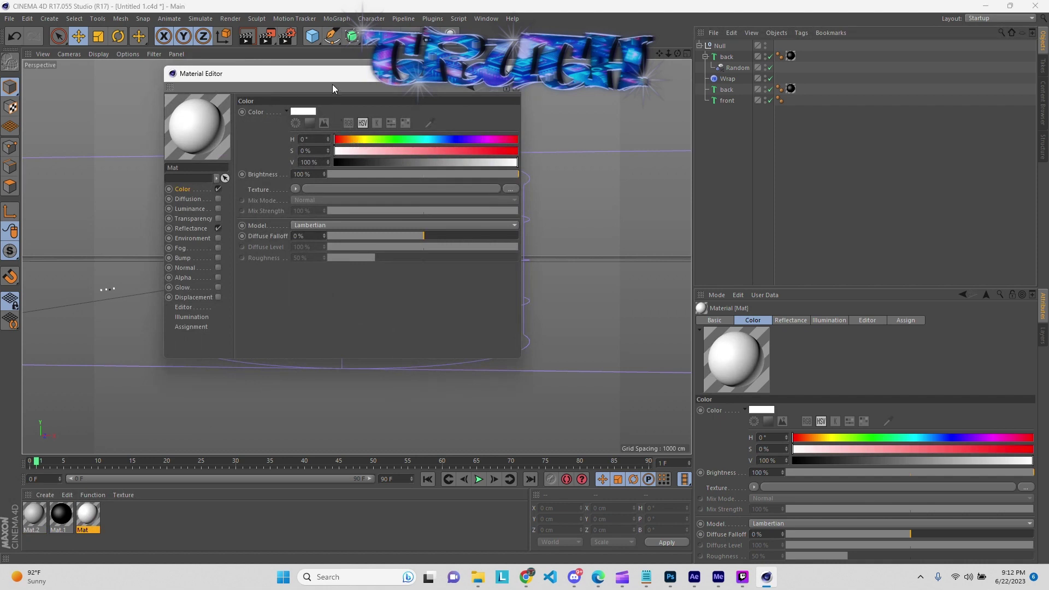
{"action": "mouse_move", "coordinate": [360, 154]}
{"action": "left_mouse_down"}
{"action": "mouse_move", "coordinate": [494, 154]}
{"action": "mouse_move", "coordinate": [388, 151]}
{"action": "mouse_move", "coordinate": [342, 175]}
{"action": "mouse_move", "coordinate": [444, 178]}
{"action": "left_mouse_up"}
{"action": "left_click_drag", "start_coordinate": [332, 165], "coordinate": [511, 167]}
{"action": "left_click_drag", "start_coordinate": [441, 181], "coordinate": [405, 180]}
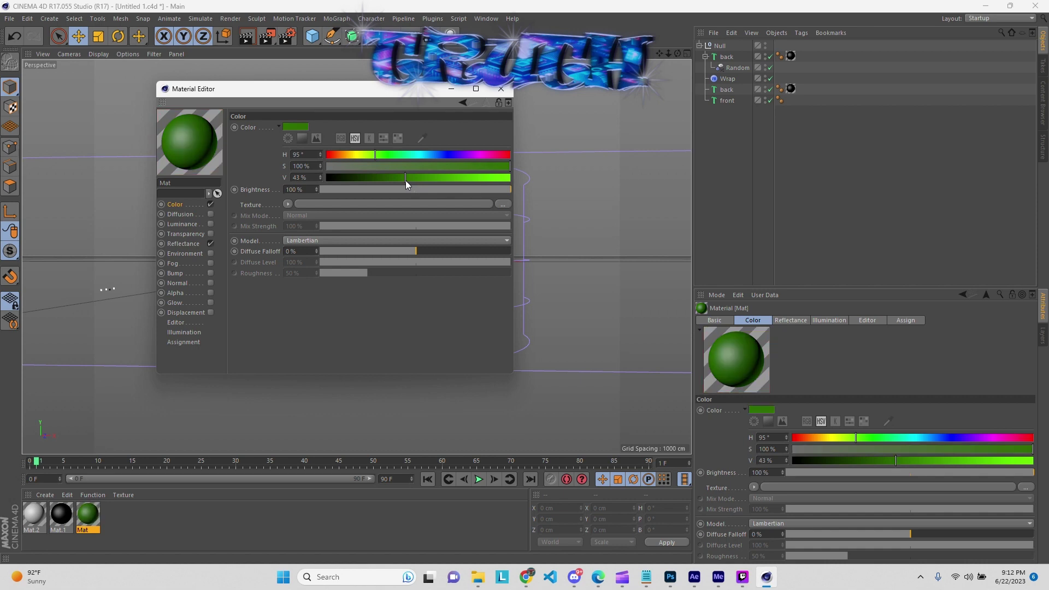
{"action": "left_click", "coordinate": [503, 92]}
Apply the green material to the front Discord text and add an Omni light
{"action": "left_click_drag", "start_coordinate": [92, 516], "coordinate": [728, 100]}
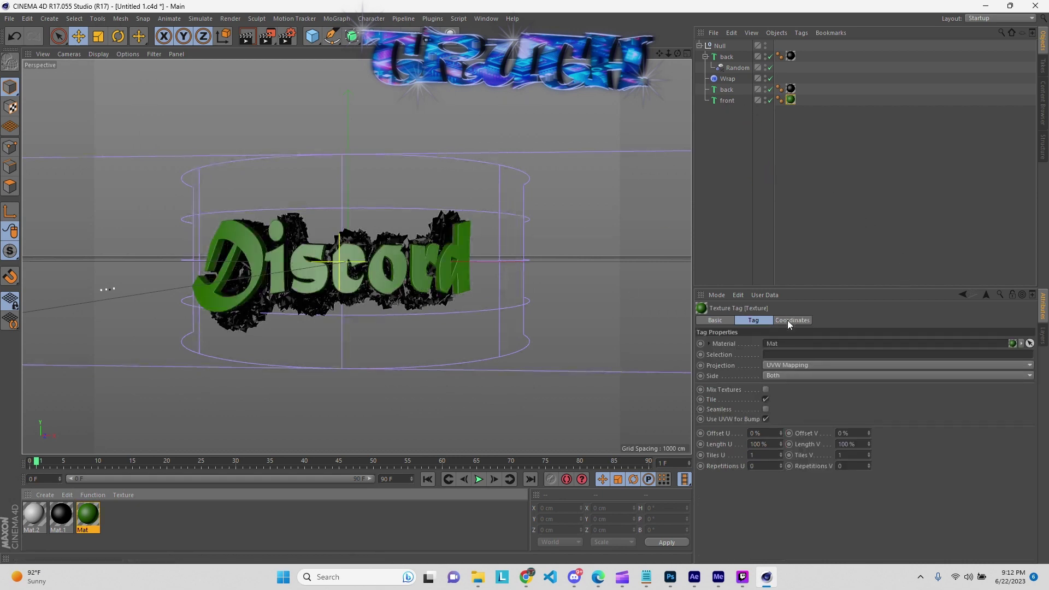
{"action": "left_click", "coordinate": [731, 235]}
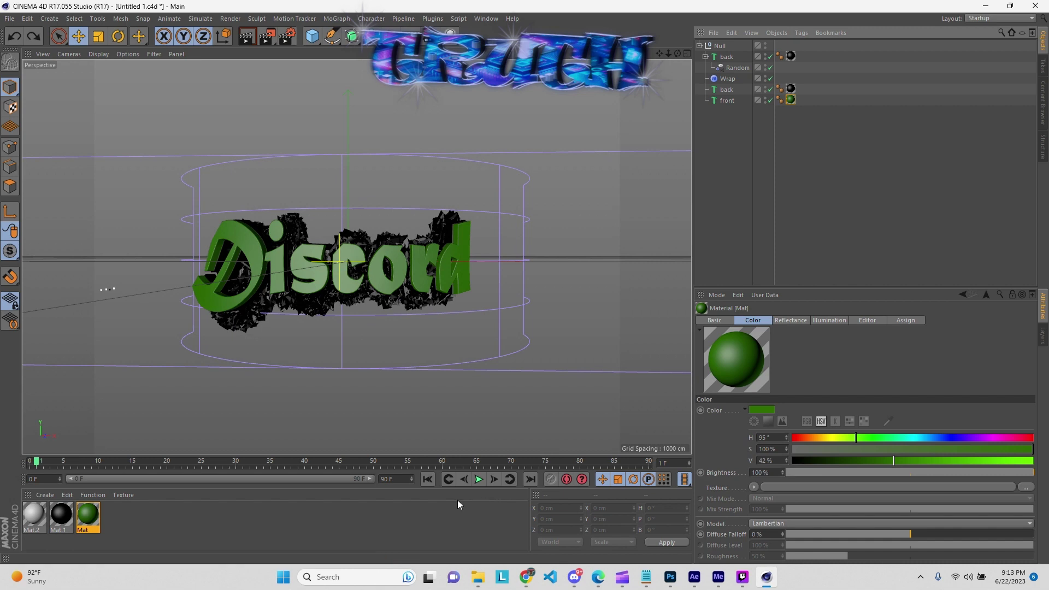
{"action": "left_click", "coordinate": [387, 523]}
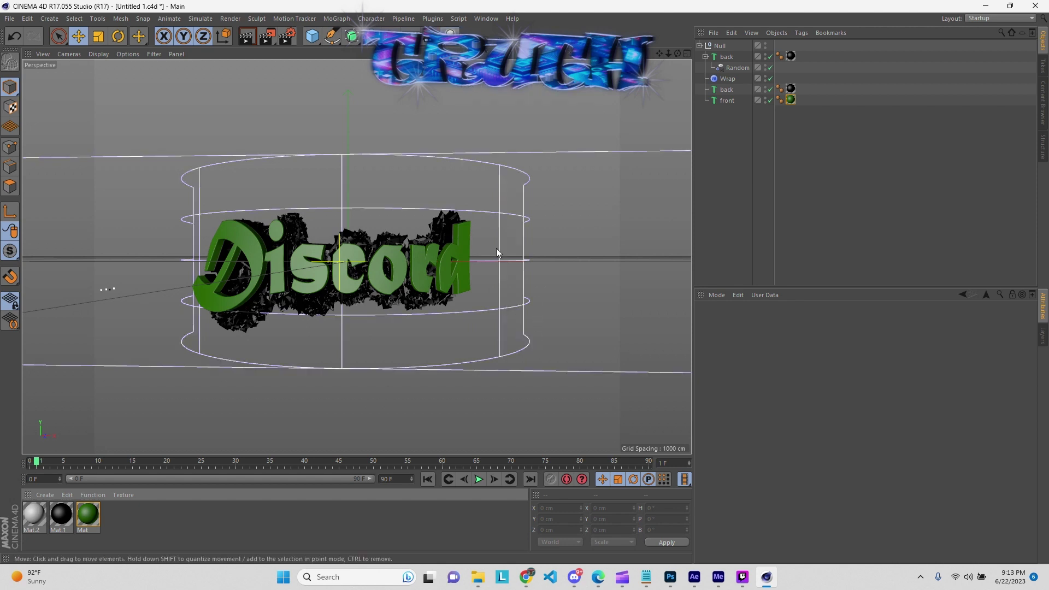
{"action": "left_click", "coordinate": [449, 34]}
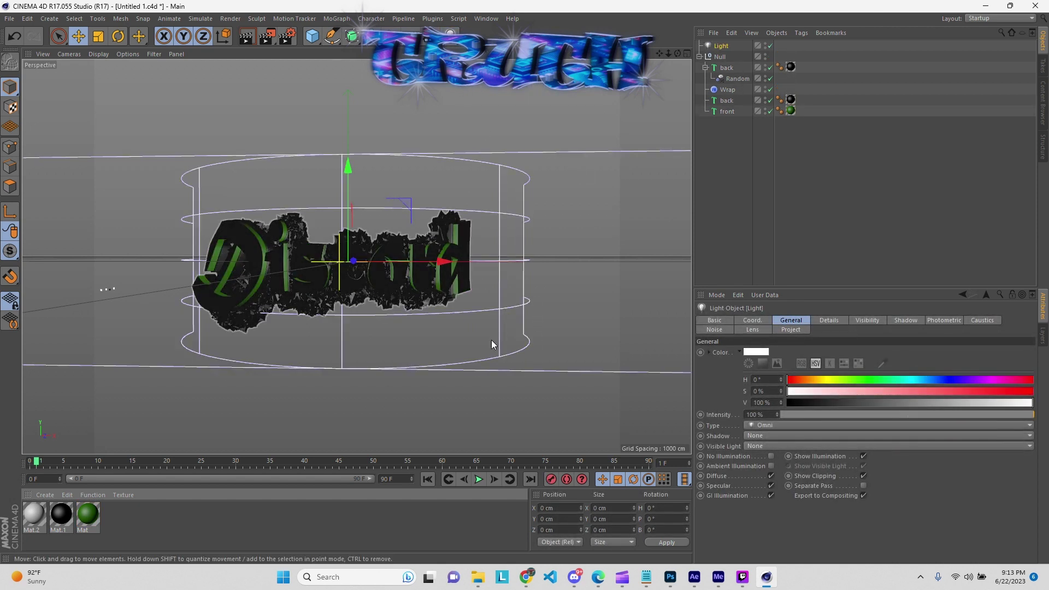
Place the first omni light lower left of the text, moved forward in depth
{"action": "scroll", "coordinate": [512, 300], "scroll_direction": "down", "scroll_amount": 2}
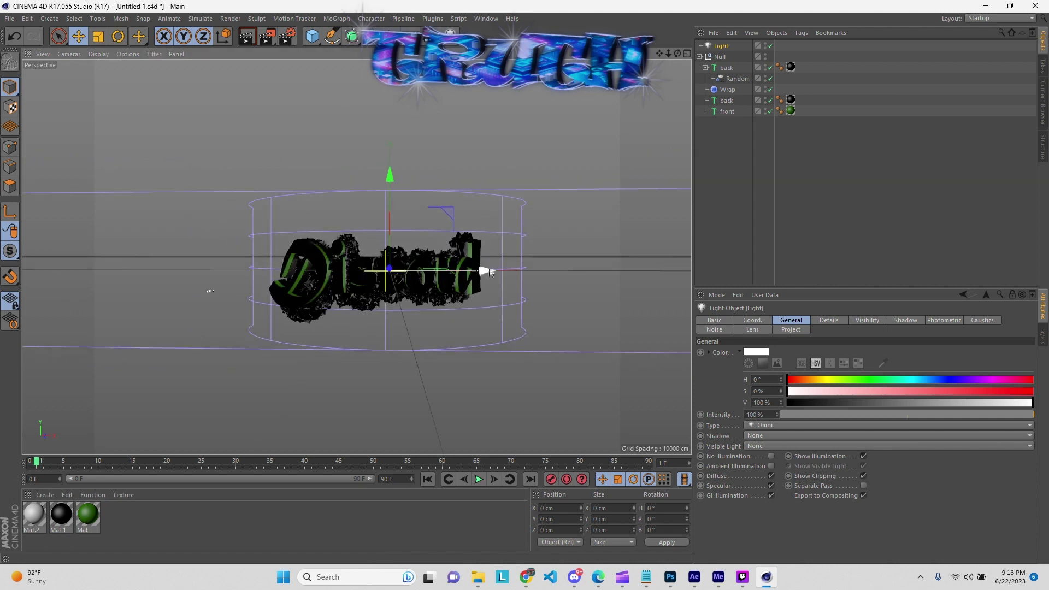
{"action": "left_click_drag", "start_coordinate": [490, 271], "coordinate": [295, 228]}
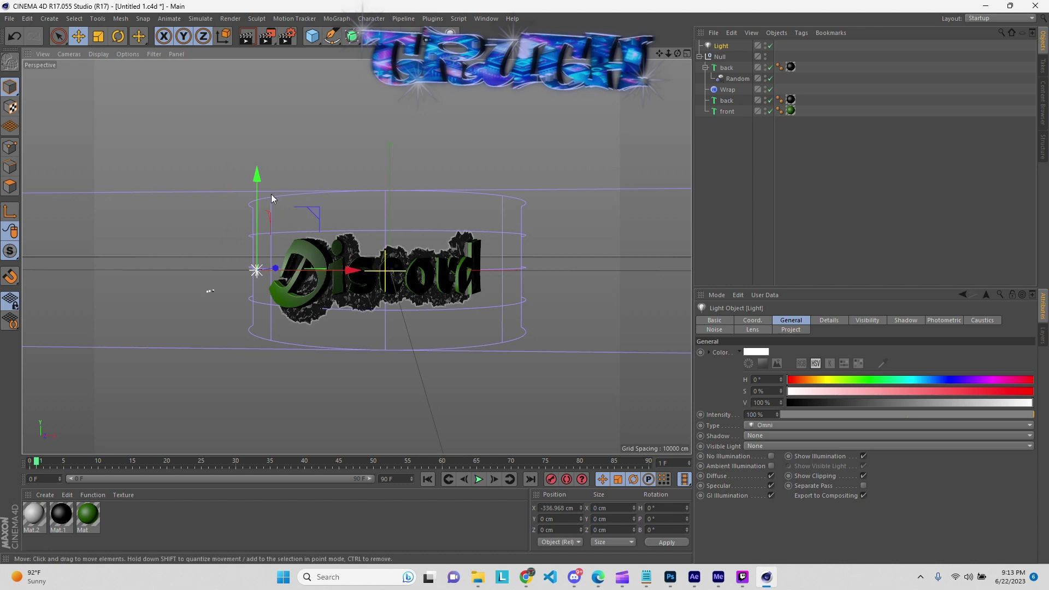
{"action": "left_click_drag", "start_coordinate": [257, 179], "coordinate": [253, 268]}
{"action": "mouse_move", "coordinate": [275, 346]}
{"action": "left_mouse_down"}
{"action": "mouse_move", "coordinate": [264, 355]}
{"action": "mouse_move", "coordinate": [287, 349]}
{"action": "mouse_move", "coordinate": [270, 362]}
{"action": "mouse_move", "coordinate": [304, 337]}
{"action": "mouse_move", "coordinate": [275, 365]}
{"action": "mouse_move", "coordinate": [281, 358]}
{"action": "left_mouse_up"}
Add two more lights, one right of the text and one left at X -255.523 cm
{"action": "left_click", "coordinate": [451, 36]}
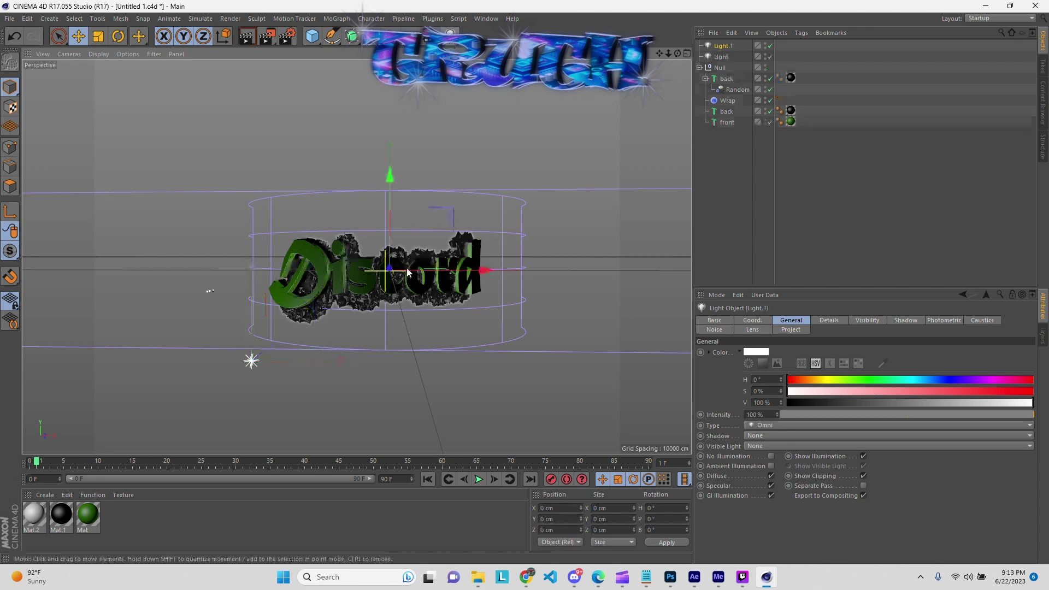
{"action": "mouse_move", "coordinate": [491, 271]}
{"action": "left_mouse_down"}
{"action": "mouse_move", "coordinate": [597, 270]}
{"action": "mouse_move", "coordinate": [481, 276]}
{"action": "mouse_move", "coordinate": [492, 296]}
{"action": "mouse_move", "coordinate": [490, 288]}
{"action": "left_mouse_up"}
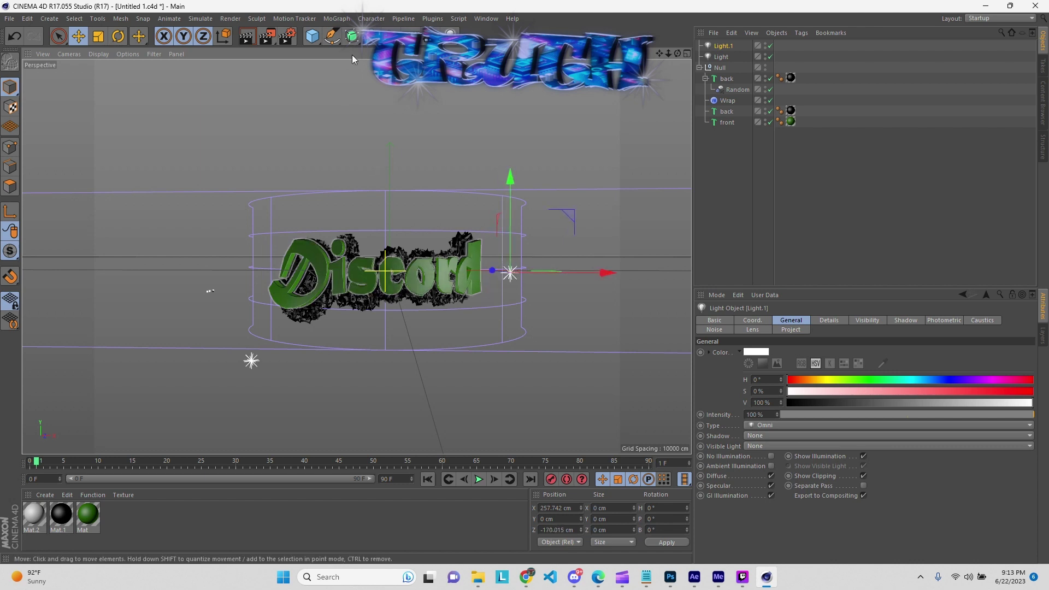
{"action": "left_click", "coordinate": [450, 34]}
{"action": "left_click_drag", "start_coordinate": [384, 274], "coordinate": [405, 266]}
{"action": "scroll", "coordinate": [532, 344], "scroll_direction": "down", "scroll_amount": 3}
{"action": "scroll", "coordinate": [527, 342], "scroll_direction": "up", "scroll_amount": 5}
{"action": "left_click_drag", "start_coordinate": [296, 265], "coordinate": [270, 267]}
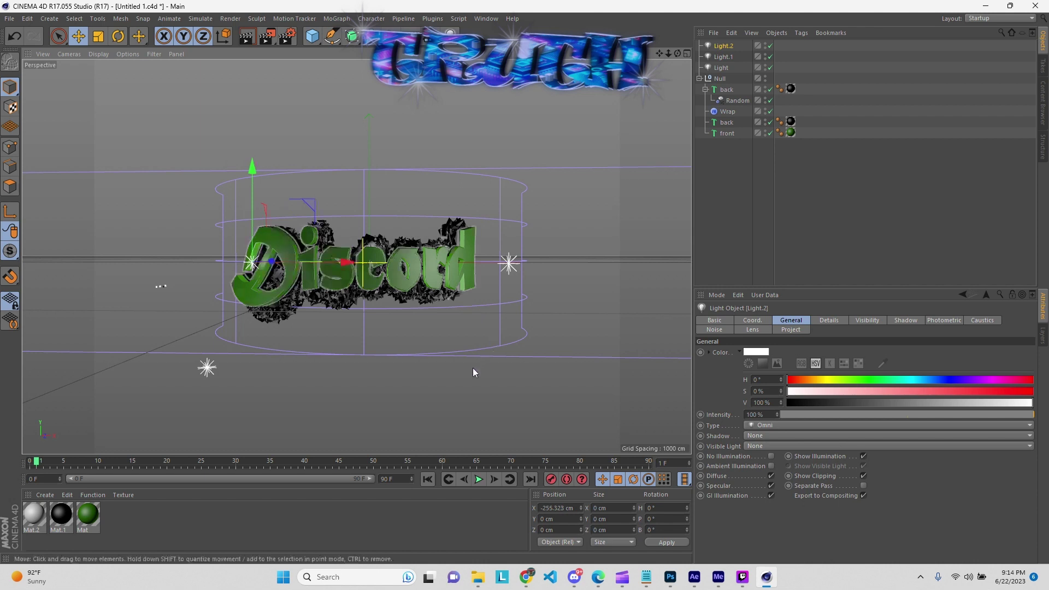
{"action": "left_click", "coordinate": [459, 395]}
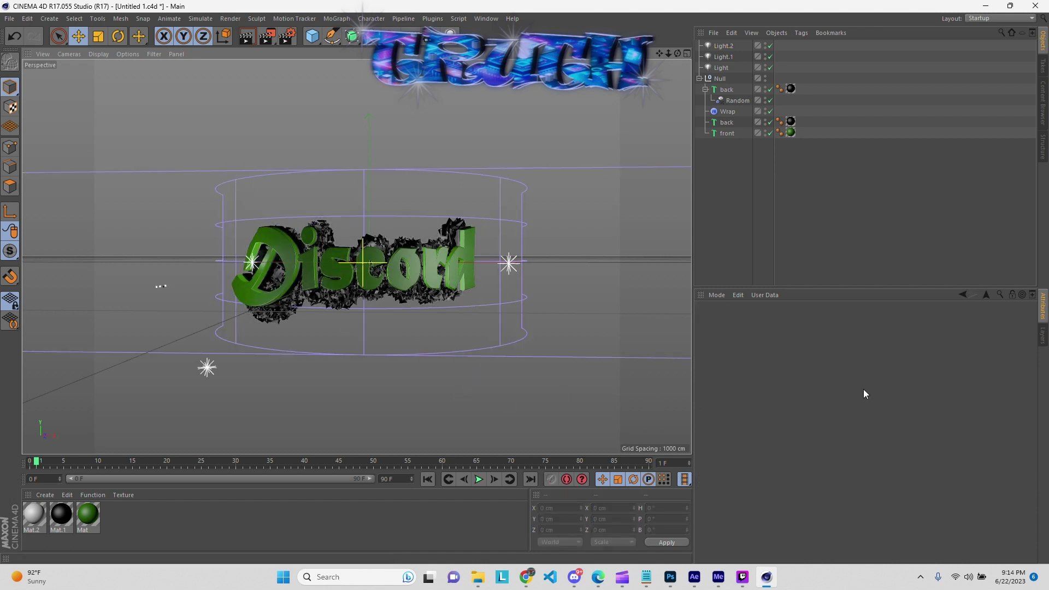
Re-render the lit Discord scene over test1_0001.png, inspect the green lettering, and close the preview
{"action": "left_click", "coordinate": [271, 39]}
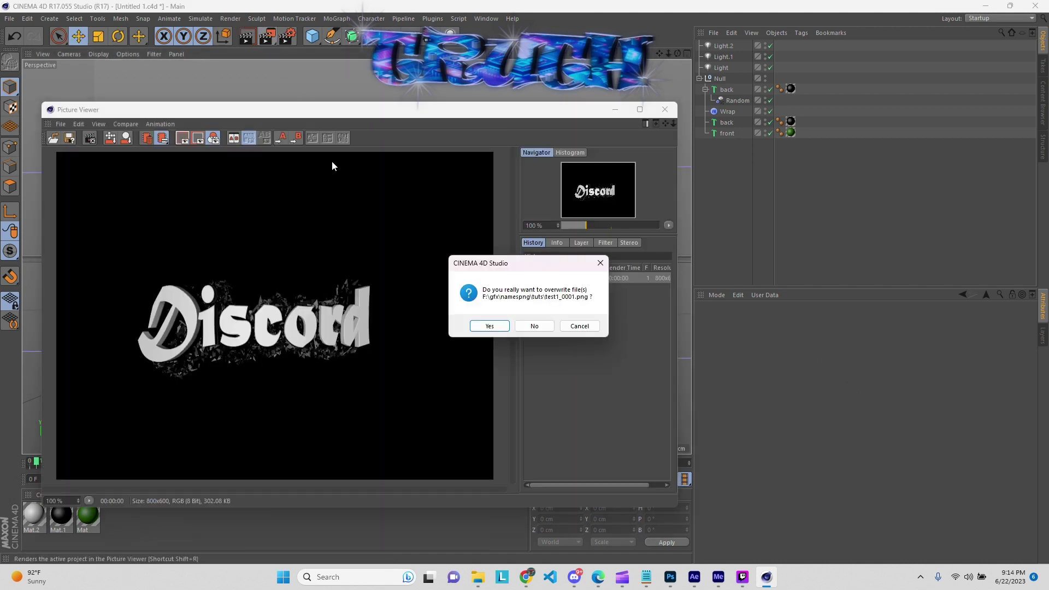
{"action": "left_click", "coordinate": [492, 326]}
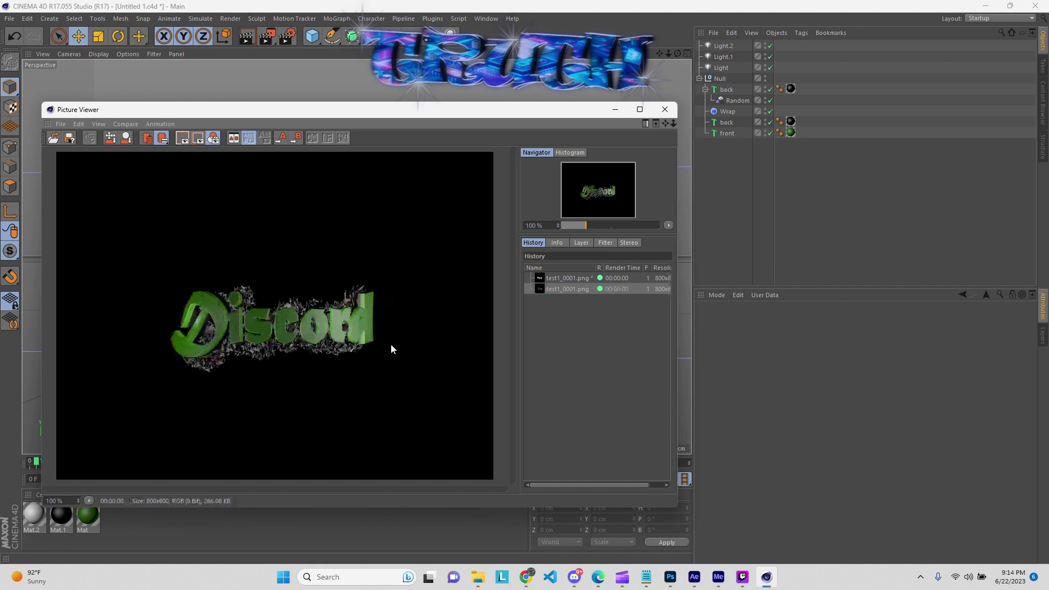
{"action": "scroll", "coordinate": [342, 338], "scroll_direction": "up", "scroll_amount": 3}
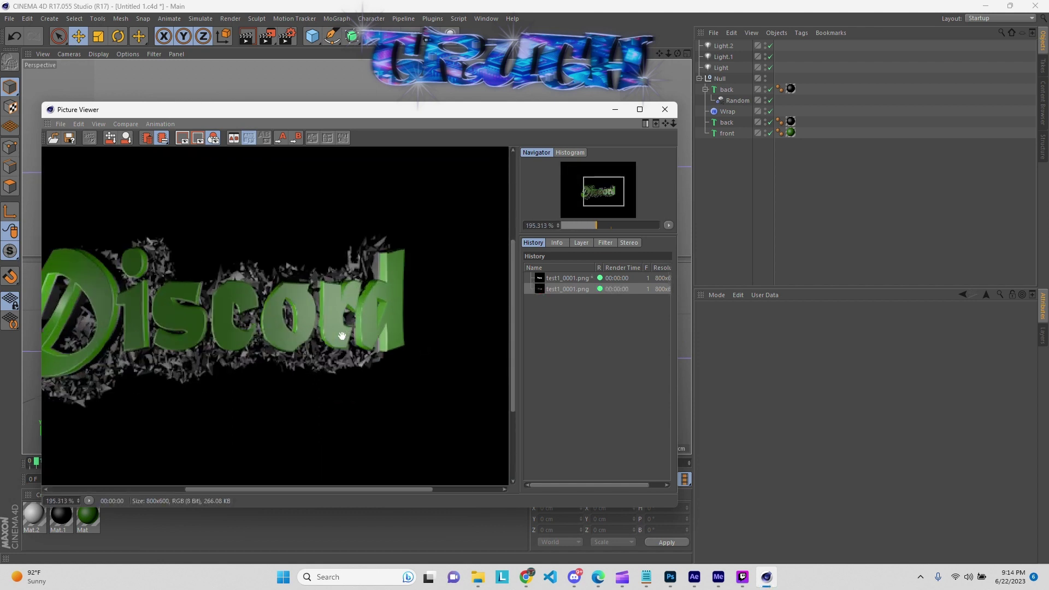
{"action": "scroll", "coordinate": [342, 334], "scroll_direction": "down", "scroll_amount": 2}
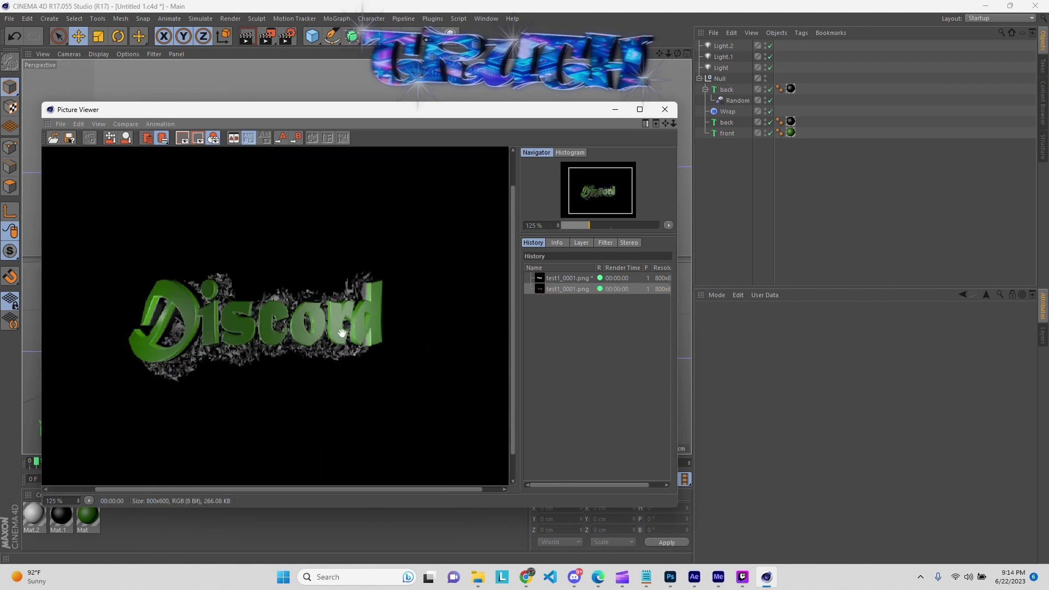
{"action": "scroll", "coordinate": [341, 332], "scroll_direction": "down", "scroll_amount": 1}
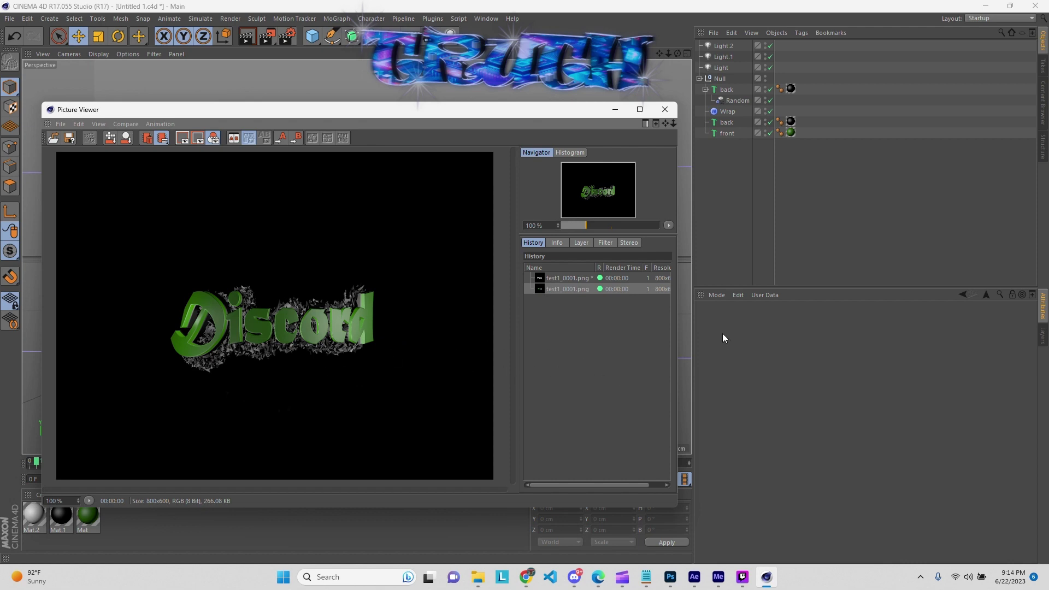
{"action": "left_click", "coordinate": [664, 111]}
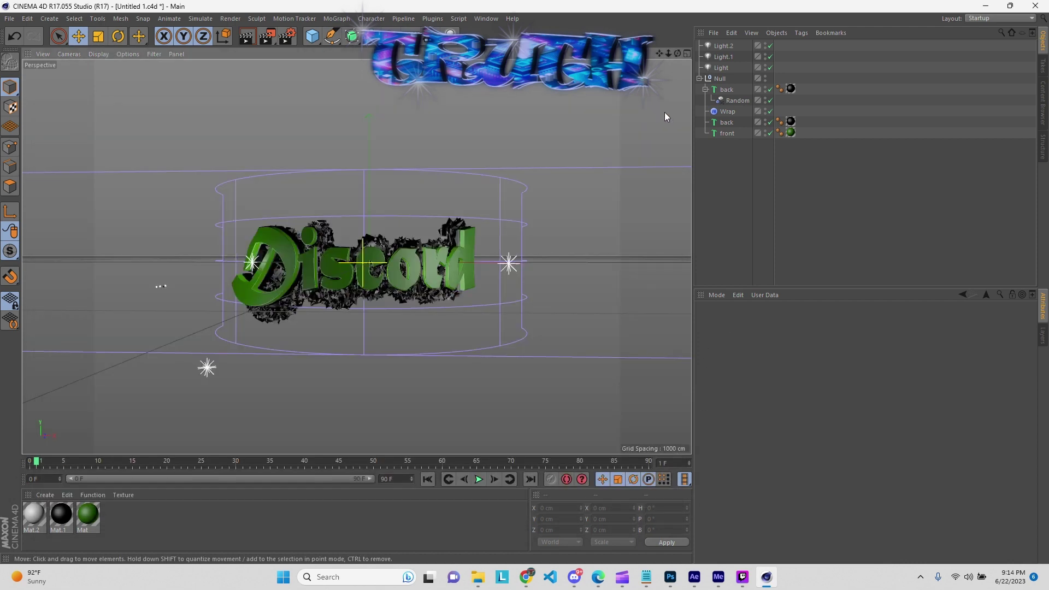
View the rendered test1_0001.png from the tuts folder in the photo viewer, then close it
{"action": "left_click", "coordinate": [478, 576]}
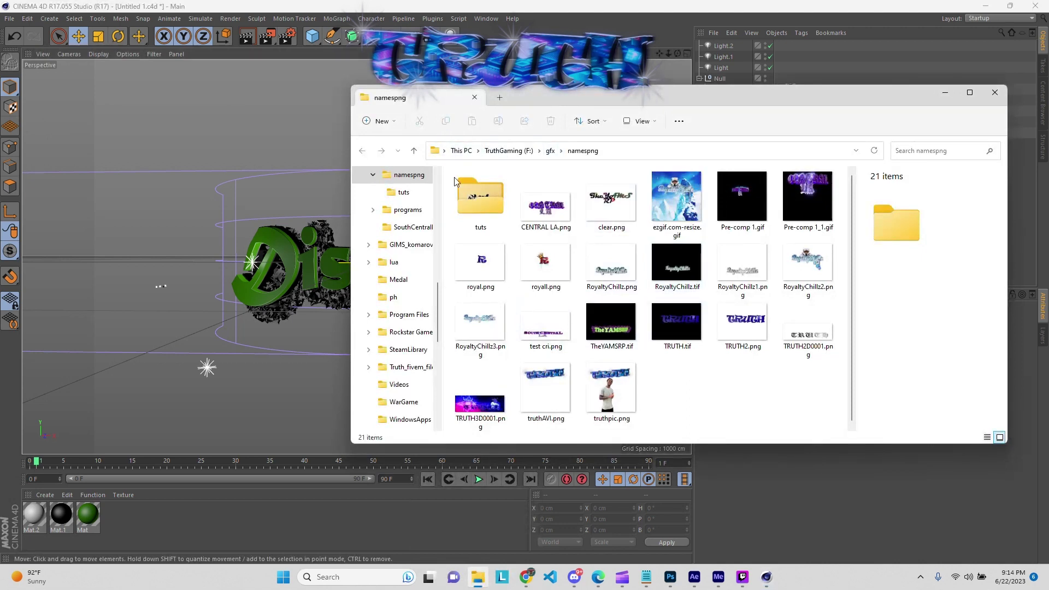
{"action": "double_click", "coordinate": [472, 194]}
{"action": "left_click", "coordinate": [497, 208]}
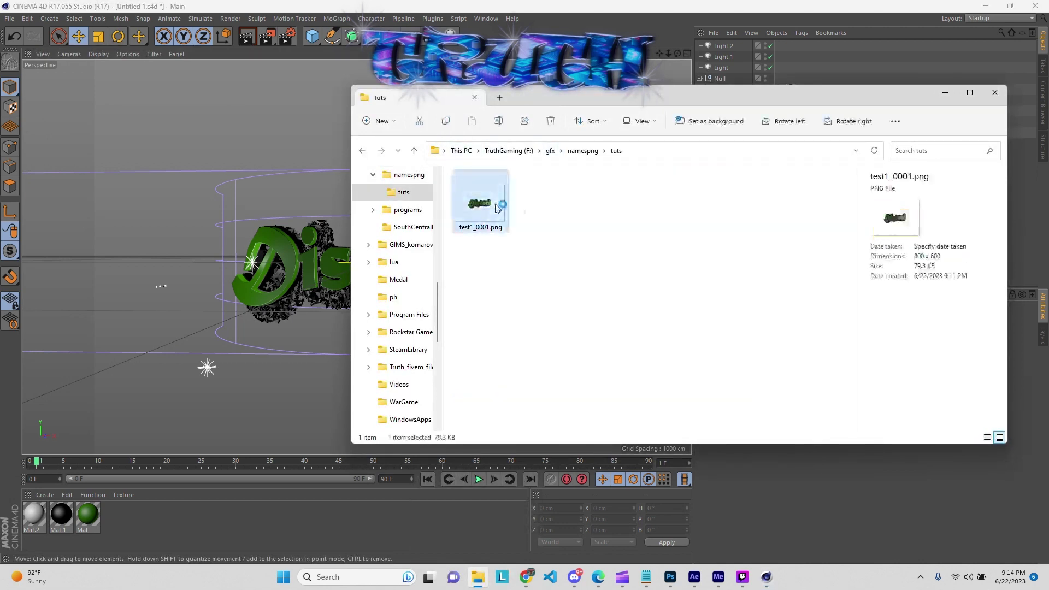
{"action": "double_click", "coordinate": [496, 205]}
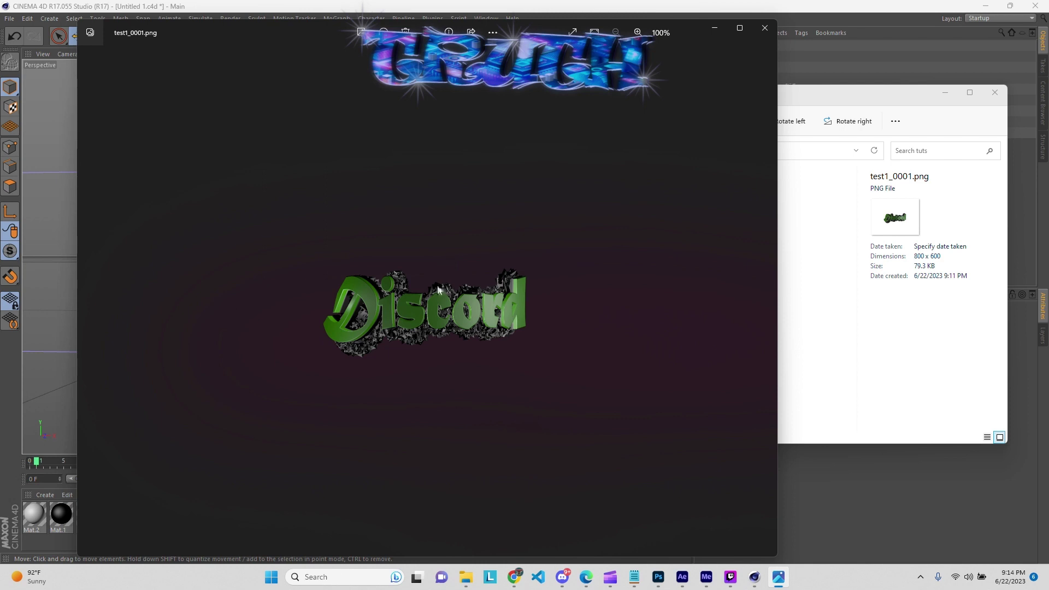
{"action": "left_click", "coordinate": [774, 34]}
Rewind the RoyaltyChillz composition to 0:00:00:00 and minimize After Effects
{"action": "left_click", "coordinate": [694, 577]}
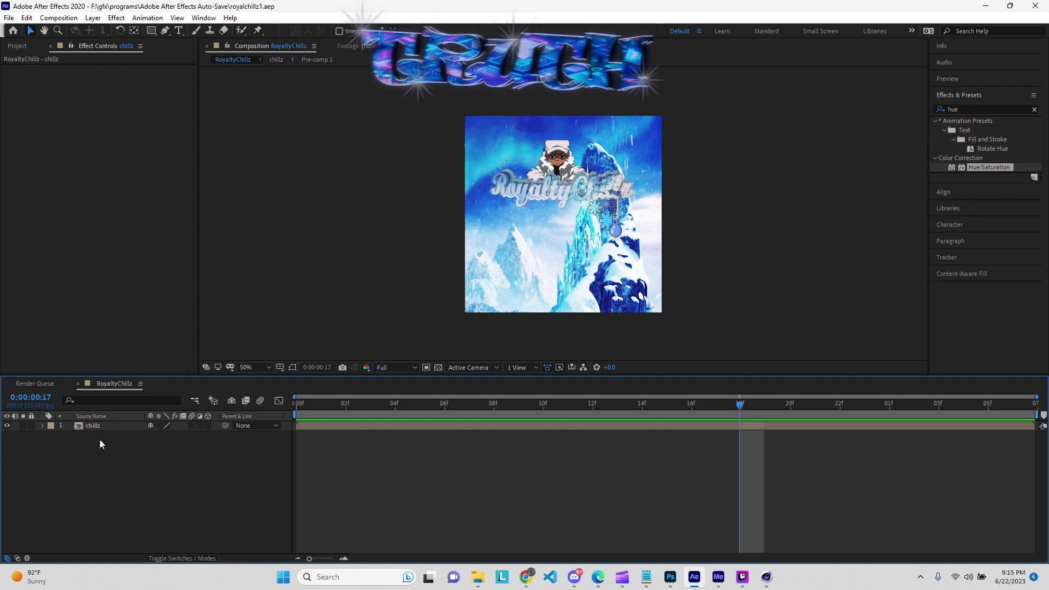
{"action": "left_click_drag", "start_coordinate": [685, 406], "coordinate": [299, 388]}
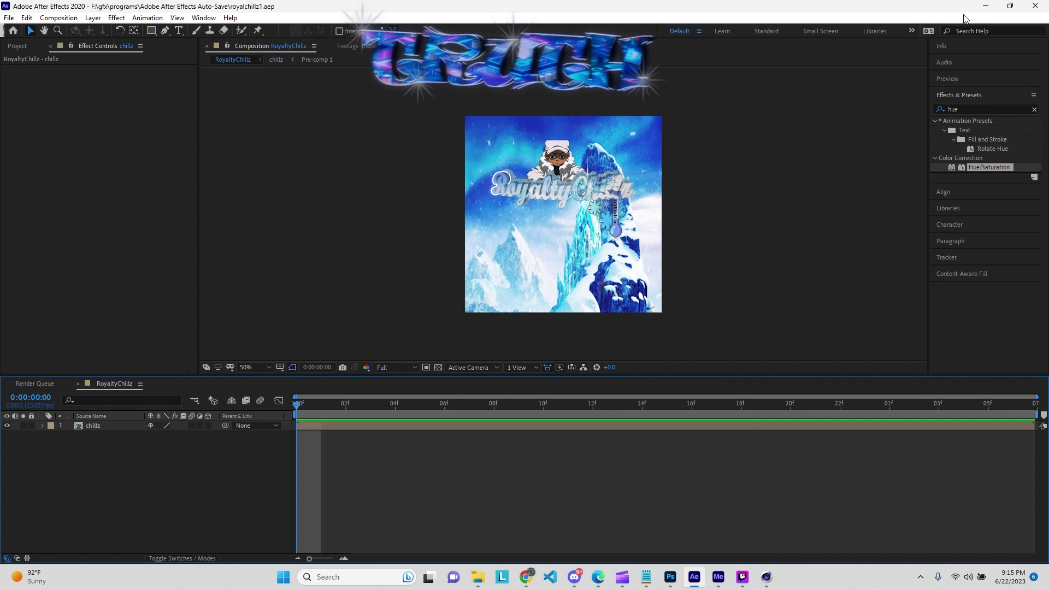
{"action": "left_click", "coordinate": [985, 6]}
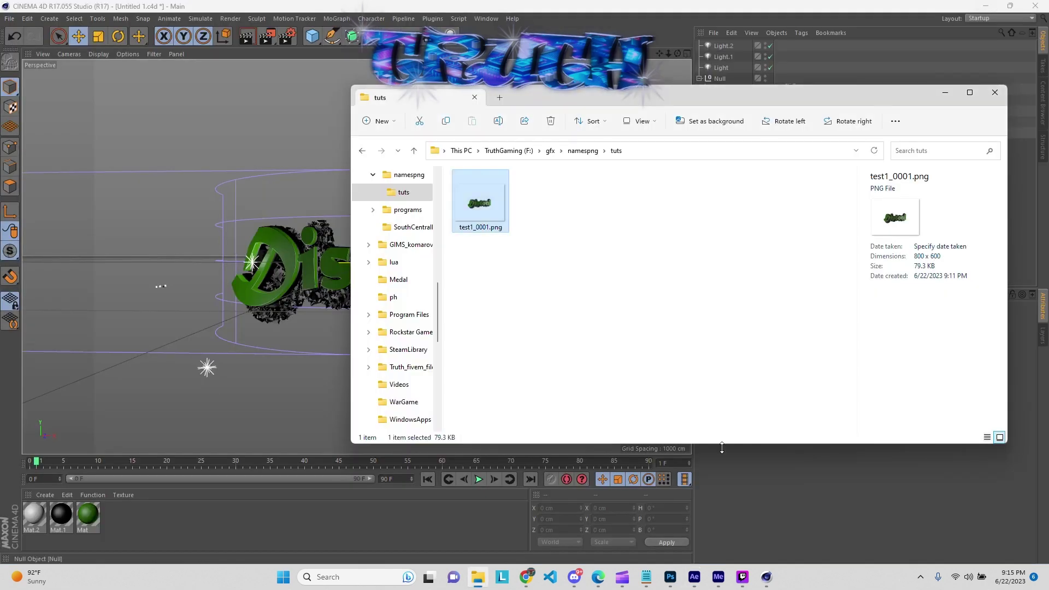
Minimize Photoshop and bring the tuts folder back to the front
{"action": "left_click", "coordinate": [673, 578]}
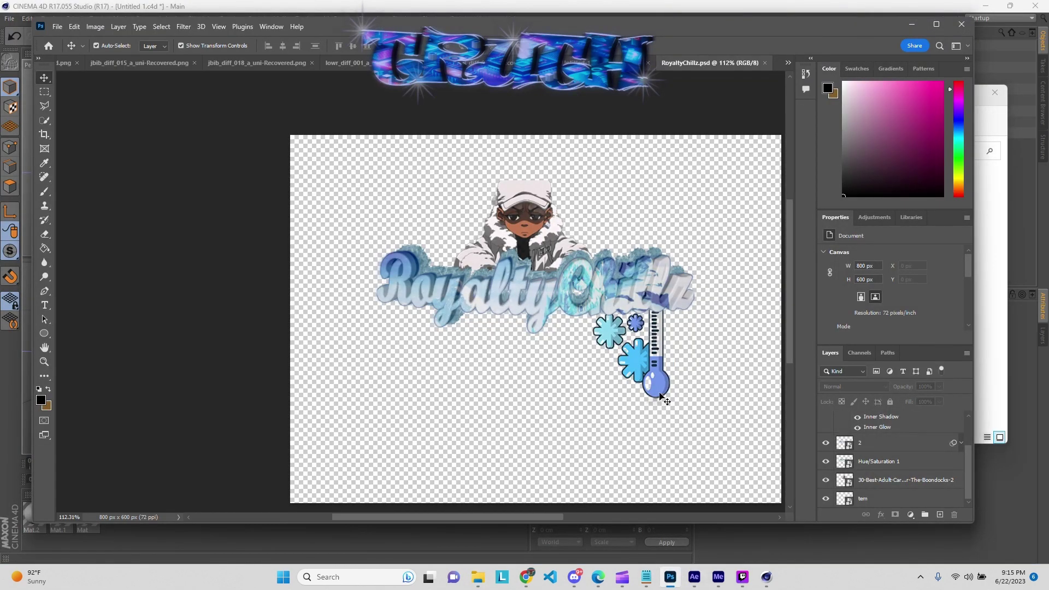
{"action": "left_click", "coordinate": [911, 24]}
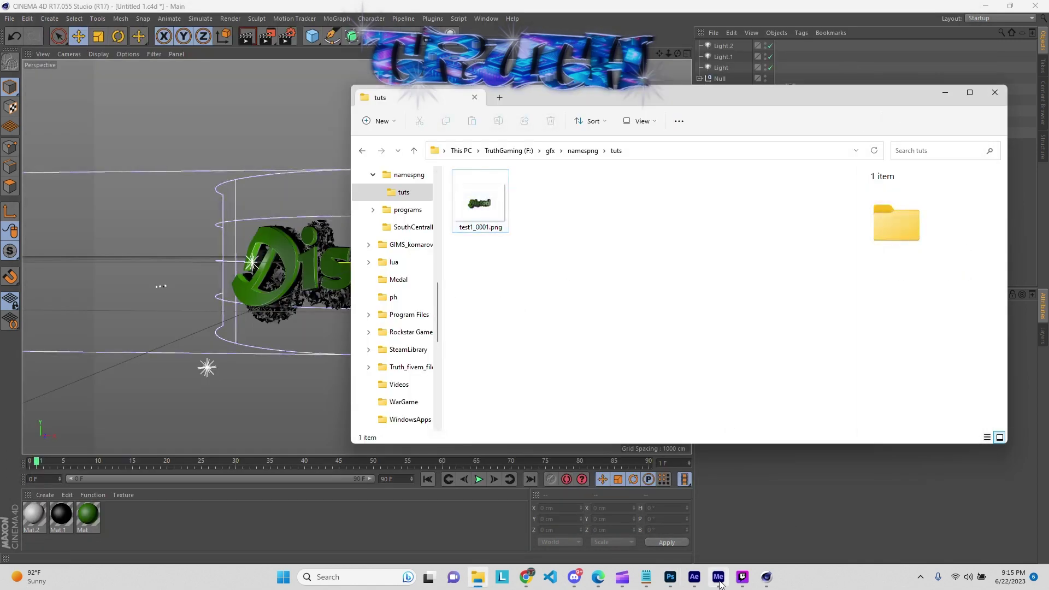
{"action": "left_click", "coordinate": [742, 576]}
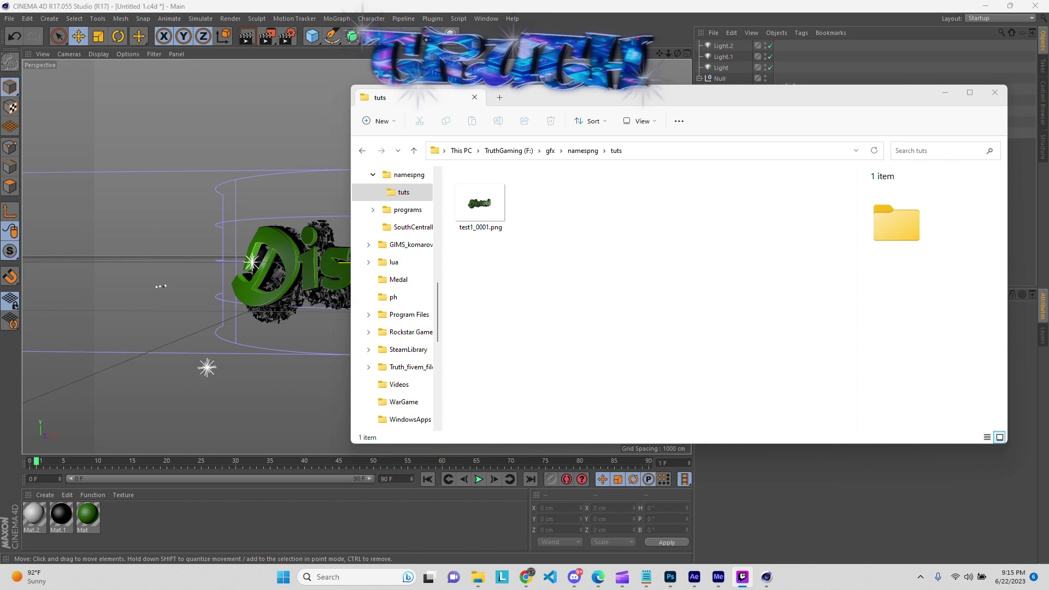